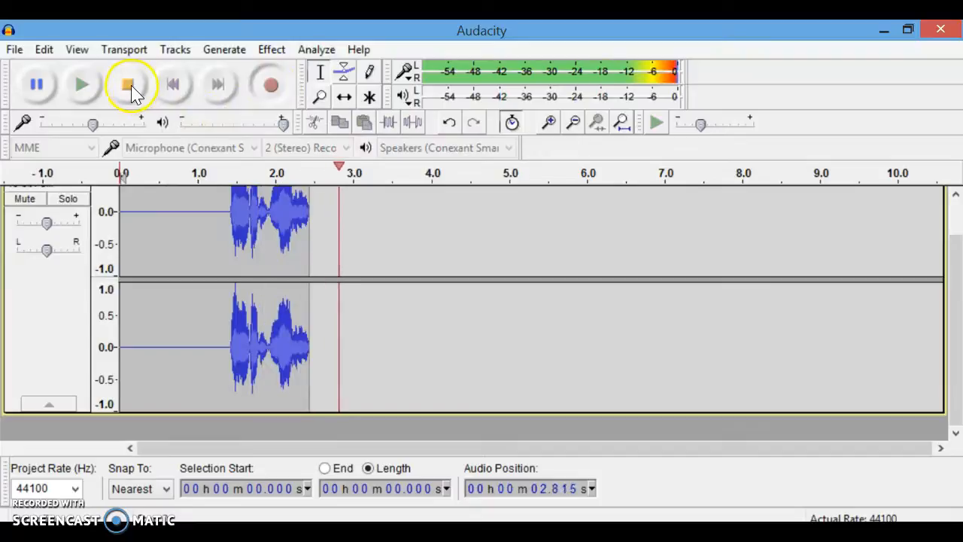
Stop the recording and play it back from about the 1-second mark.
left_click(128, 84)
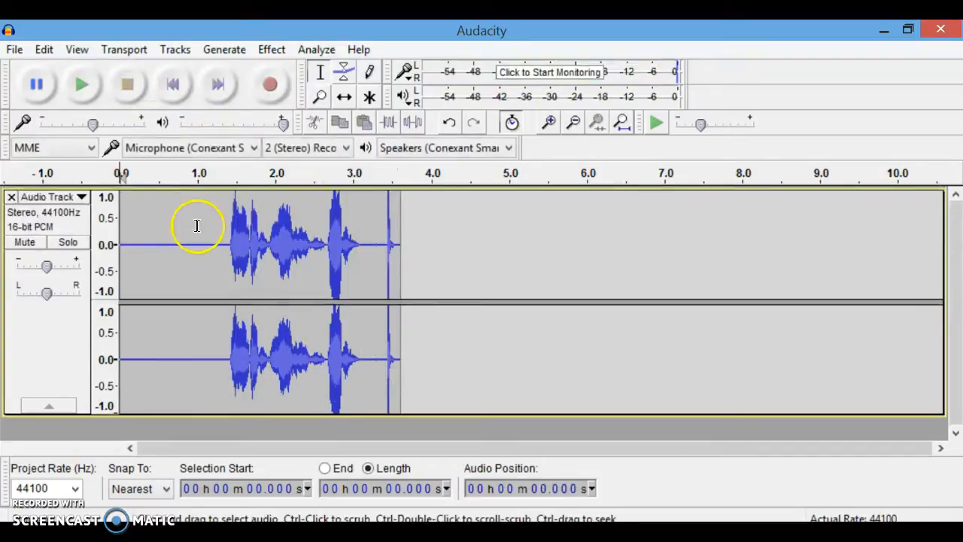
left_click(197, 226)
key("space")
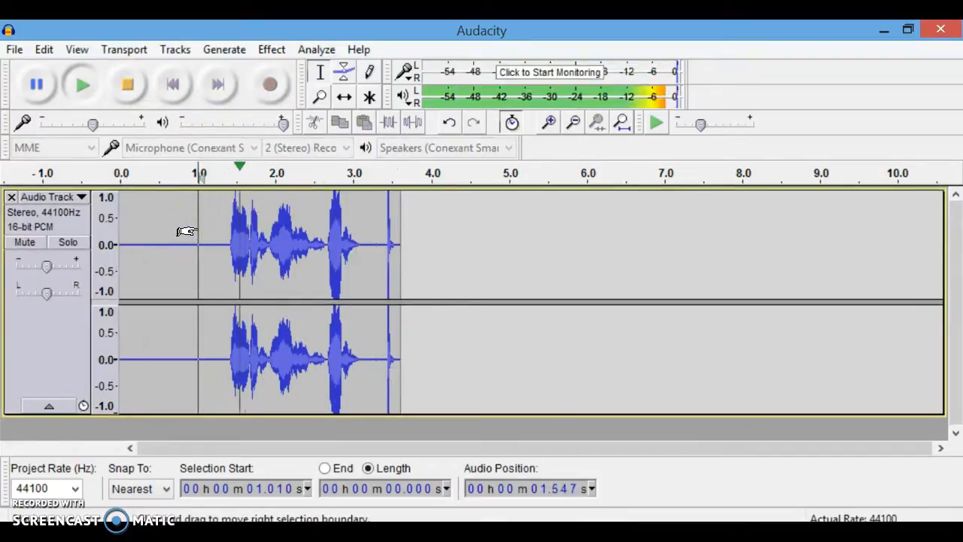
key("space")
key("XF86AudioRaiseVolume")
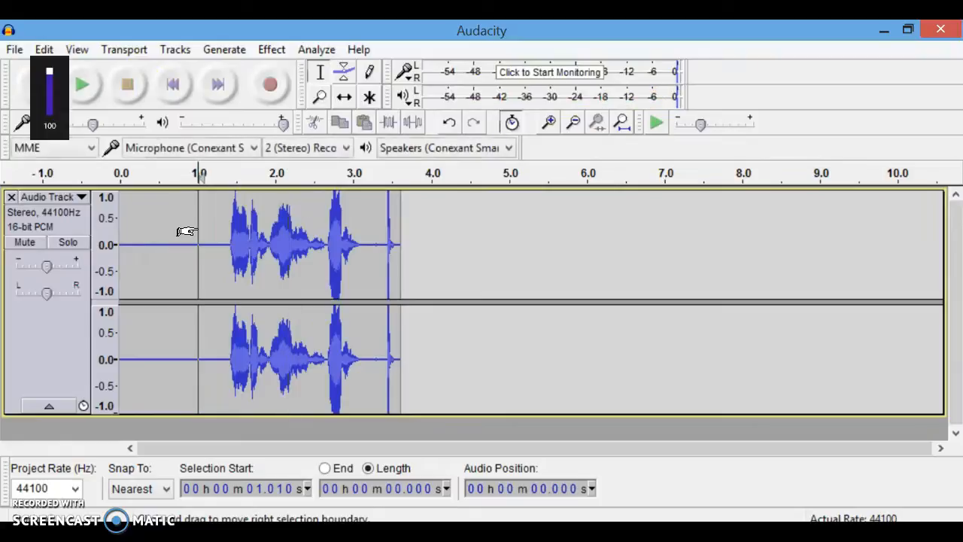
key("space")
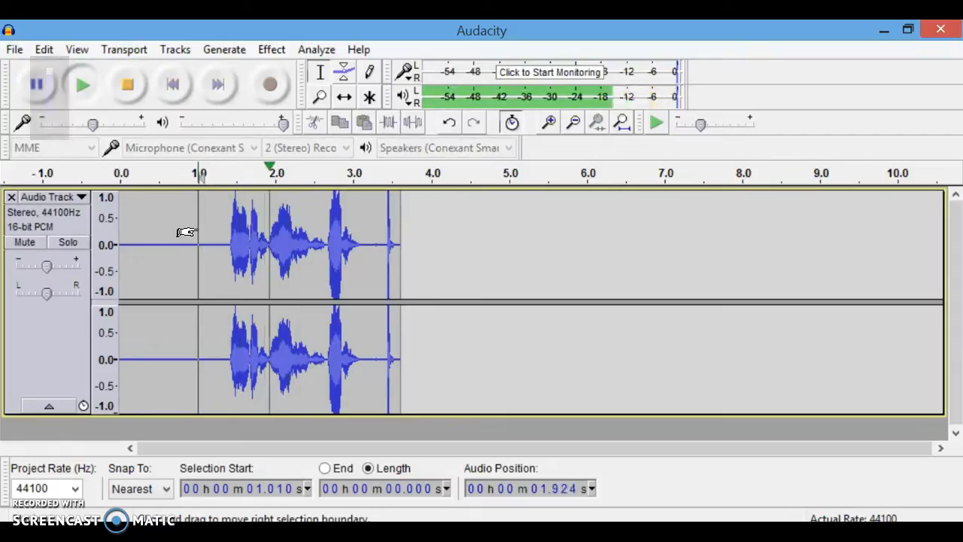
left_click(125, 85)
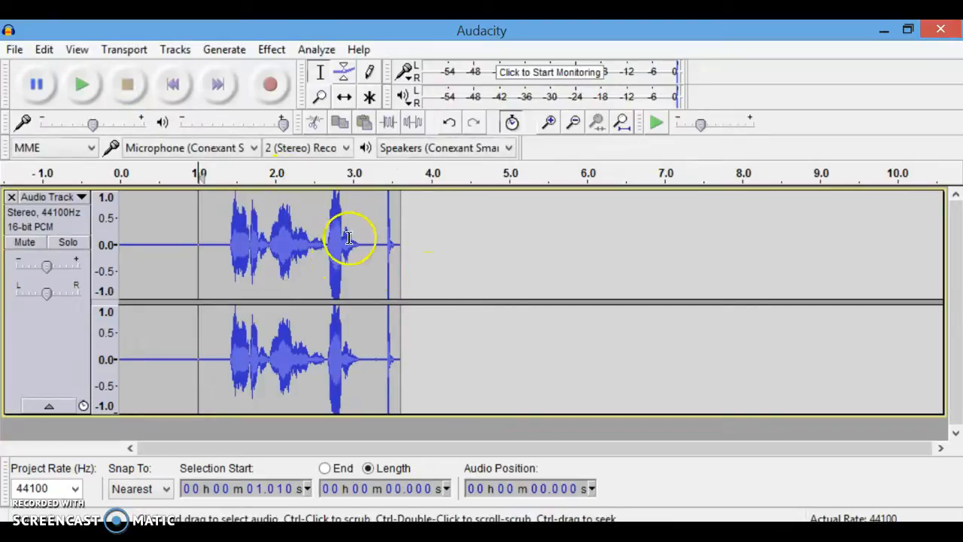
Select the short tail after about 3.24 s and undo the last two edits.
left_click_drag(371, 256, 391, 262)
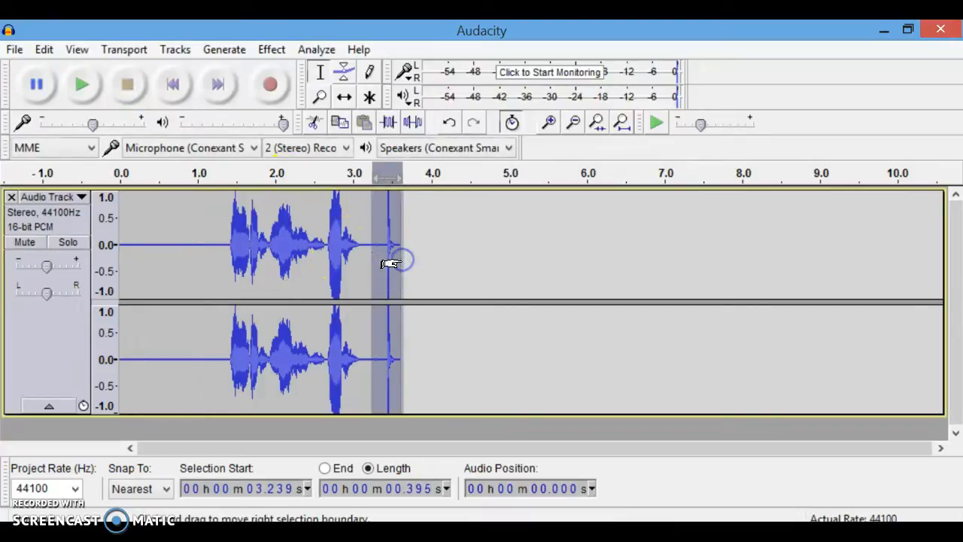
key("ctrl+z")
key("ctrl+z")
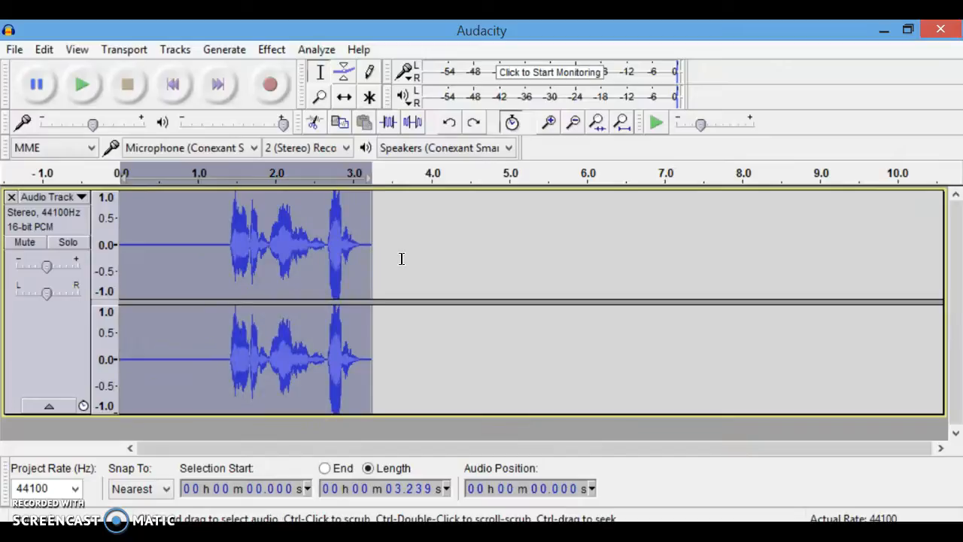
Delete the leading silence from 0 to about 1.36 s of the recording.
left_click(212, 259)
left_click_drag(226, 264, 120, 264)
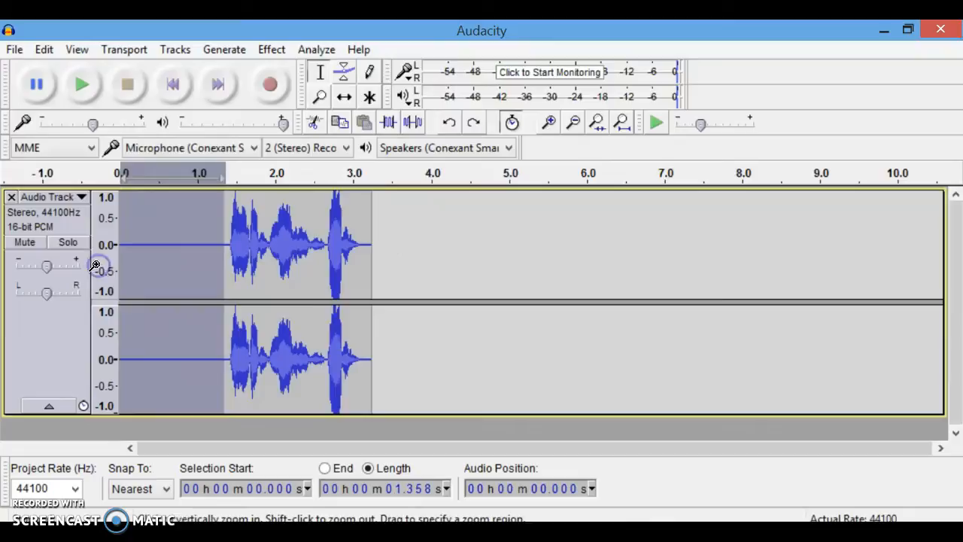
key("Delete")
Play back the trimmed recording.
key("space")
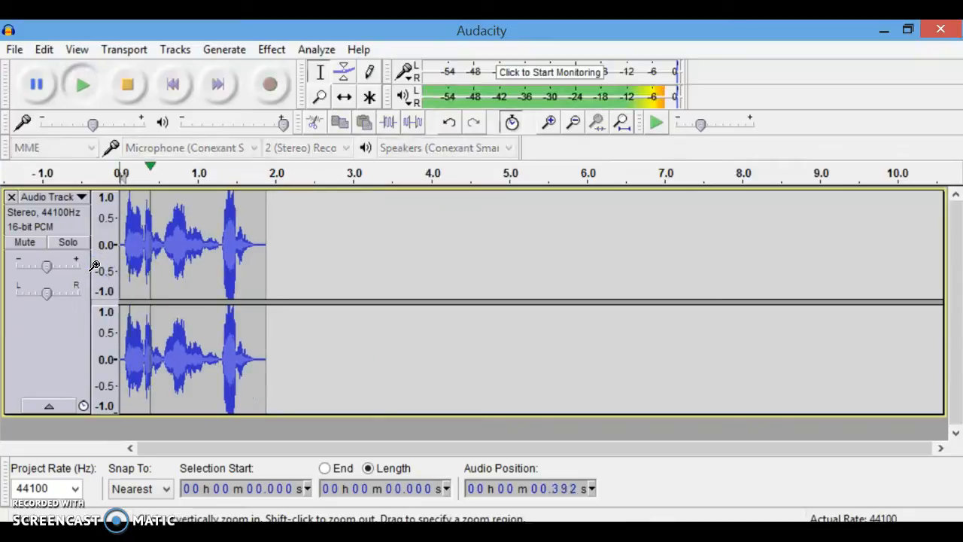
key("space")
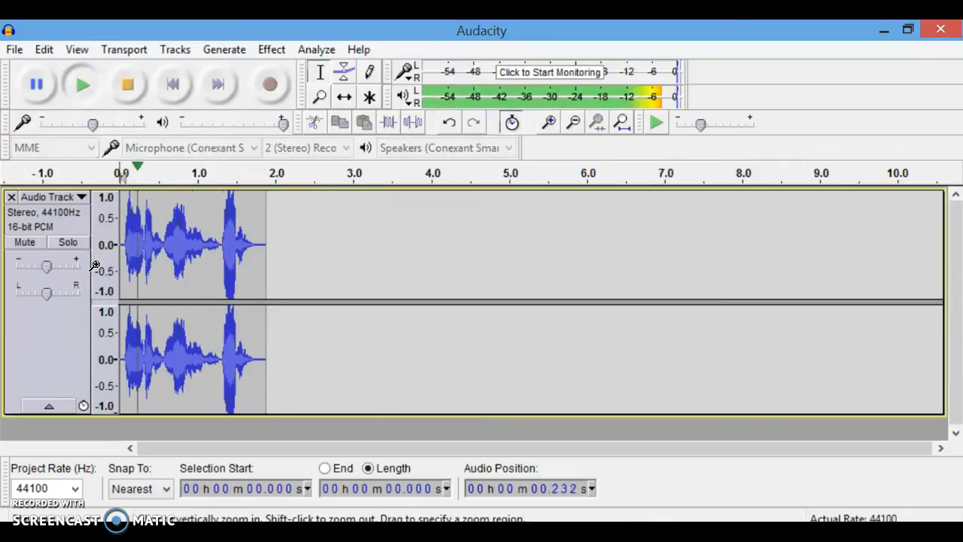
key("space")
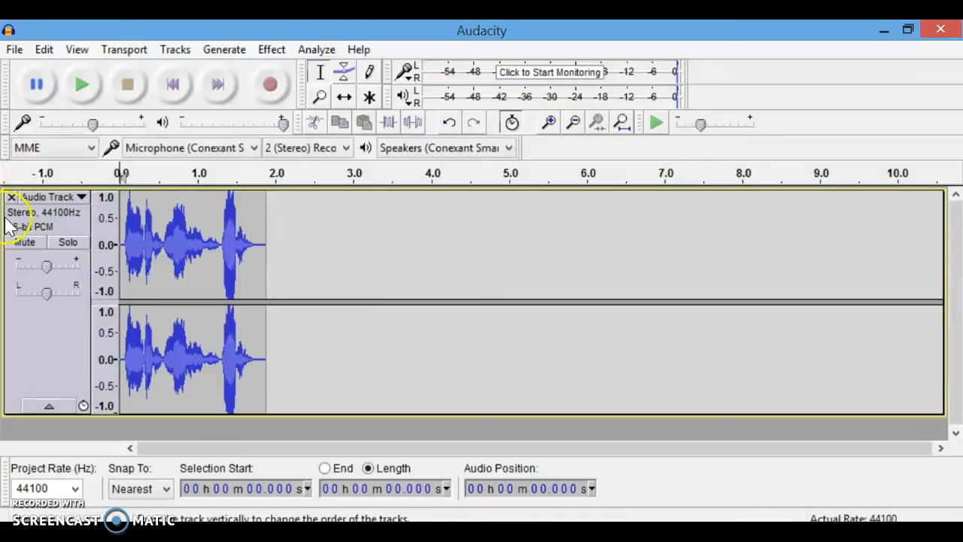
Open Change Pitch and preview raising the pitch by 18.58 semitones.
left_click(271, 48)
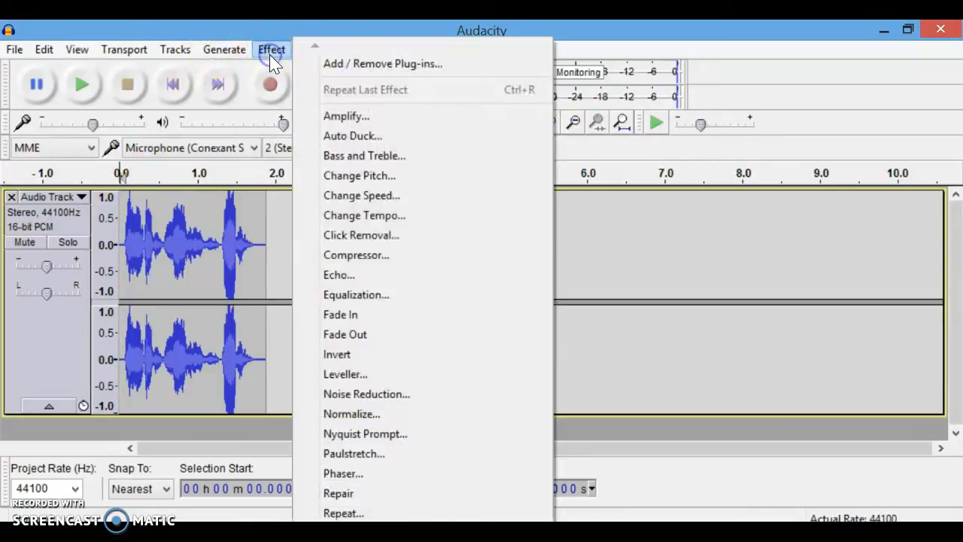
left_click(402, 176)
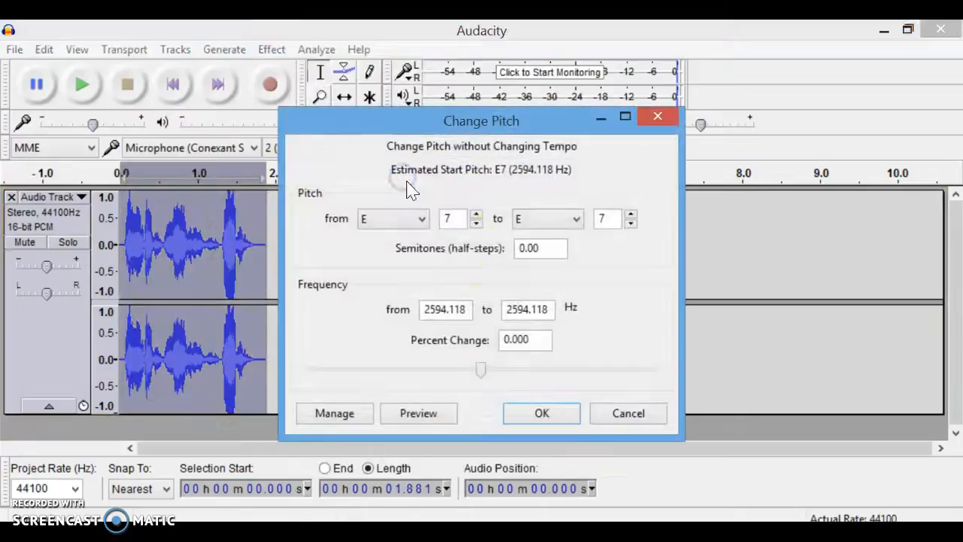
left_click_drag(479, 377, 574, 387)
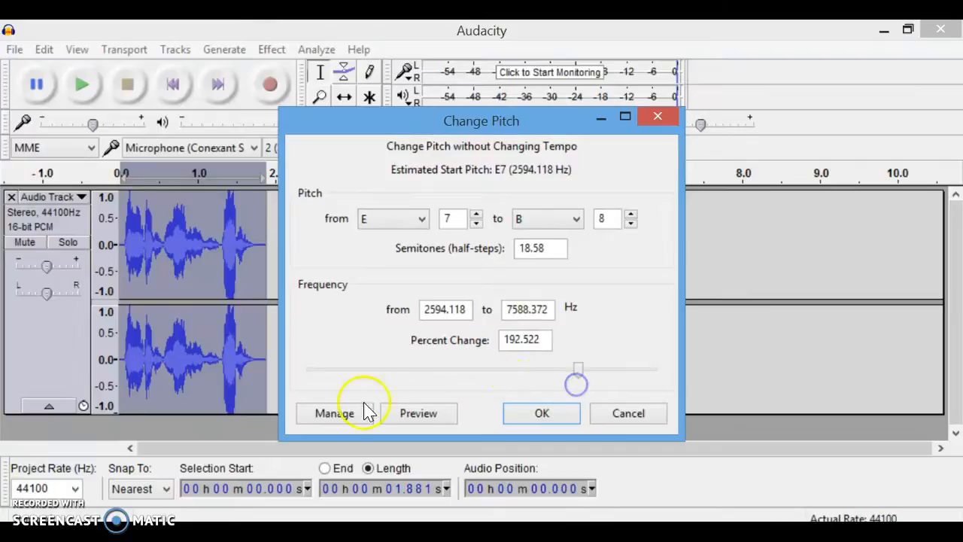
left_click(448, 416)
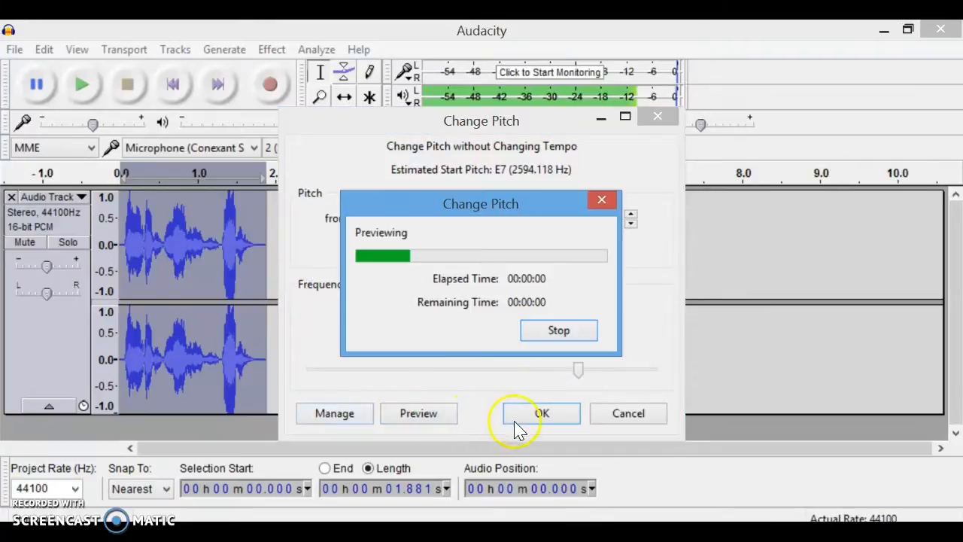
Preview a pitch change of -49 percent and close the Change Pitch dialog without applying.
left_click(579, 377)
left_click_drag(581, 383, 405, 382)
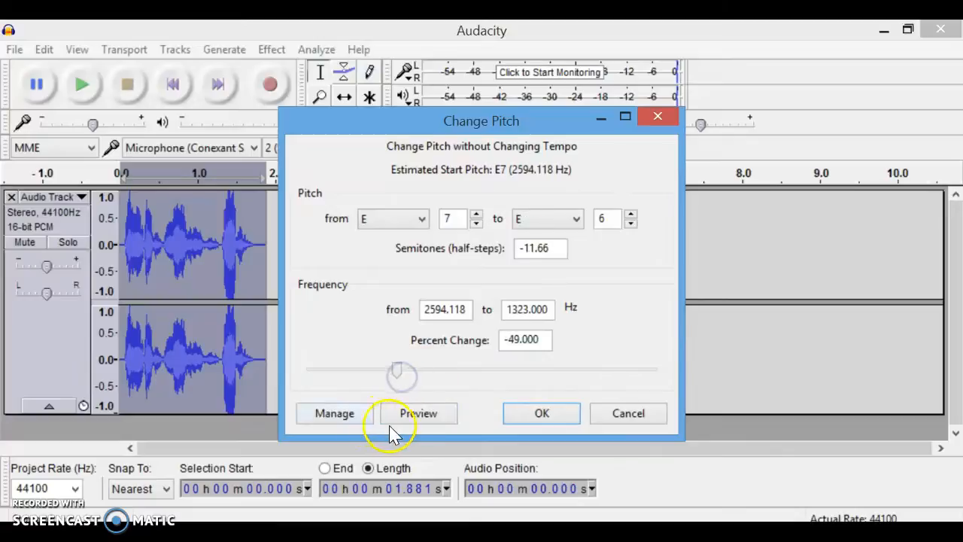
left_click(414, 412)
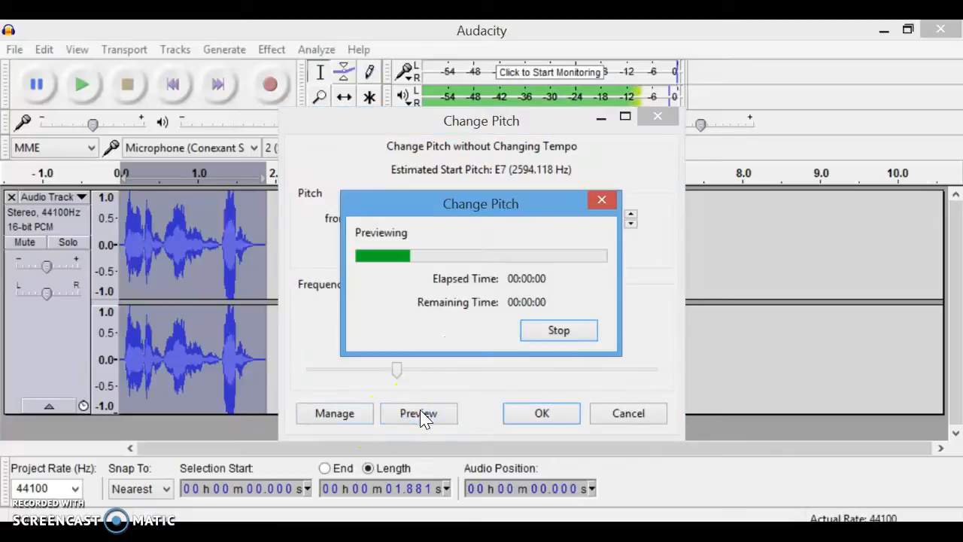
left_click(660, 120)
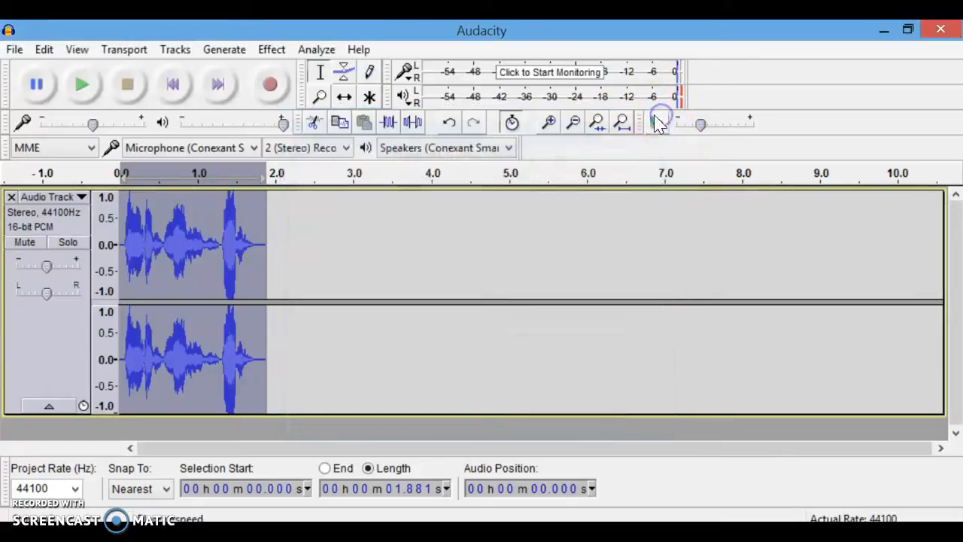
Open Change Speed and preview a speed multiplier of 2.254.
left_click(272, 51)
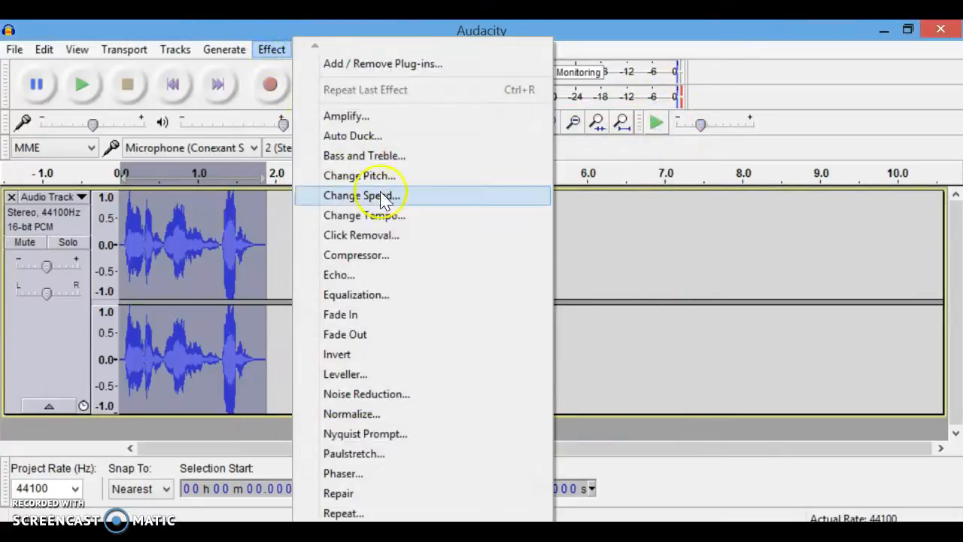
left_click(384, 198)
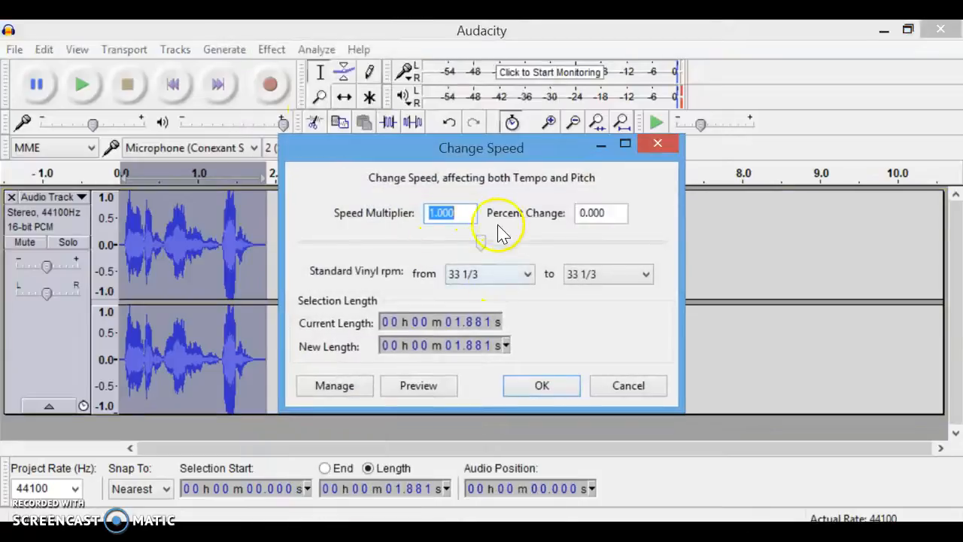
left_click_drag(484, 242, 555, 259)
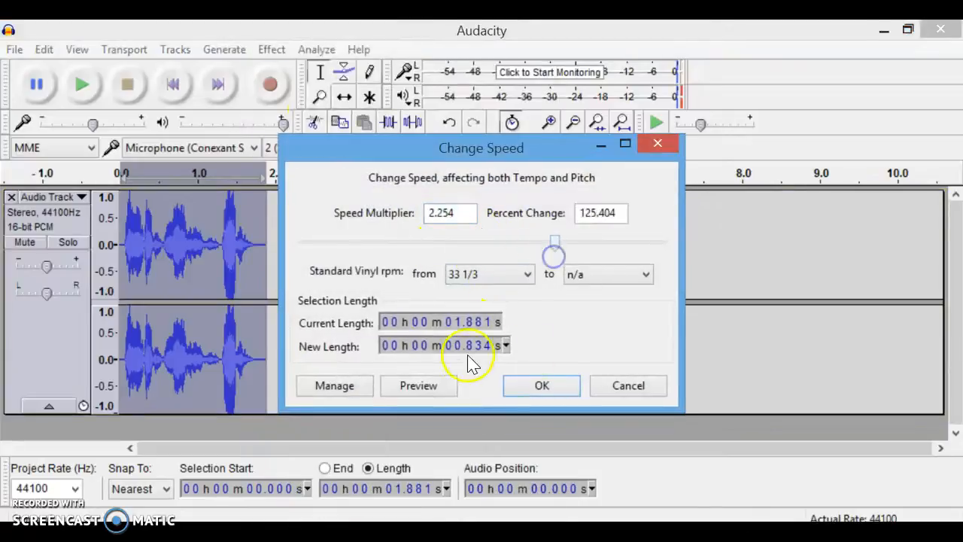
left_click(439, 390)
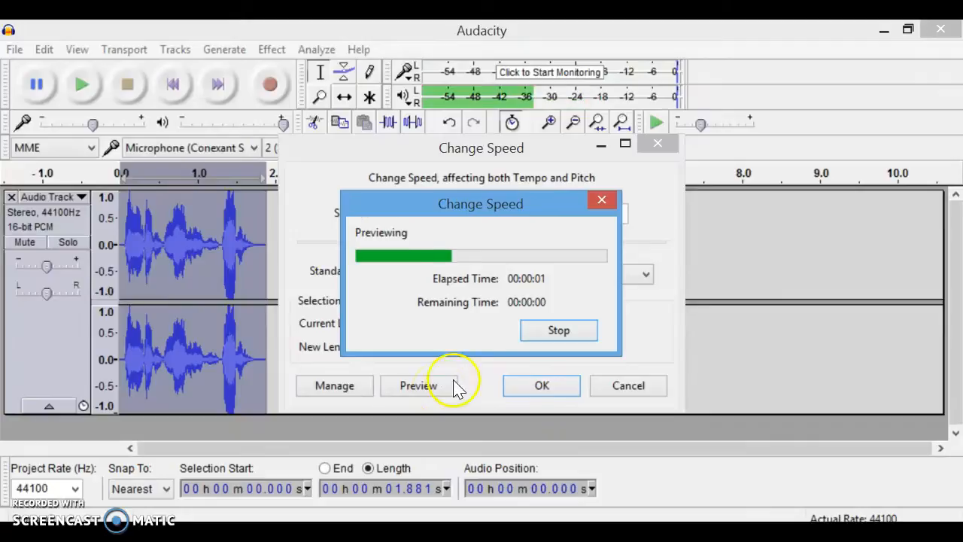
Preview a speed multiplier of 0.450, stop the preview and close the Change Speed dialog.
left_click_drag(550, 249, 348, 216)
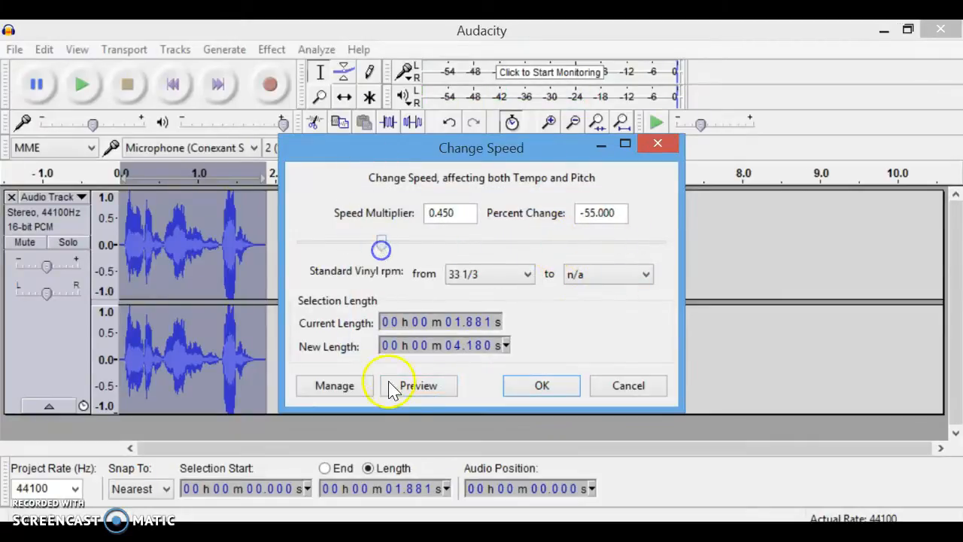
left_click(421, 386)
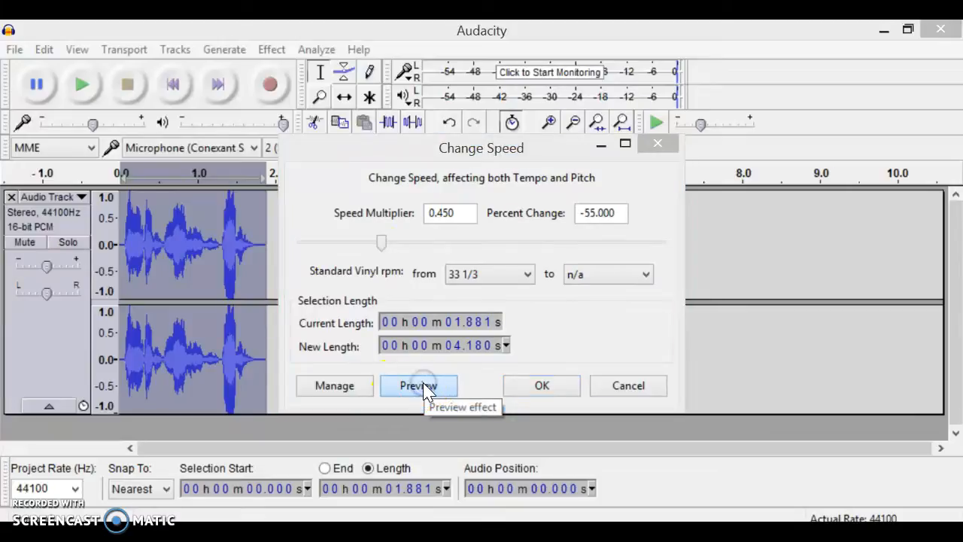
left_click(556, 332)
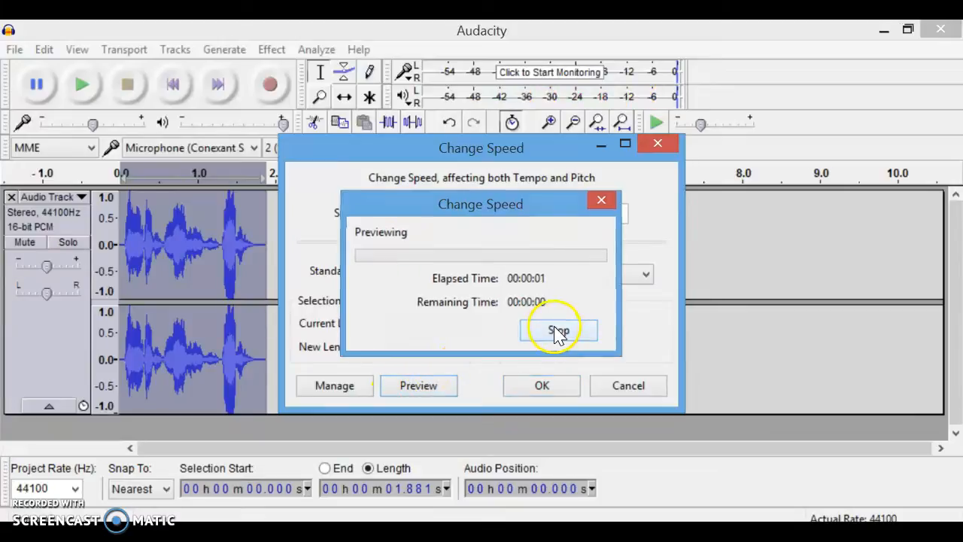
left_click(657, 144)
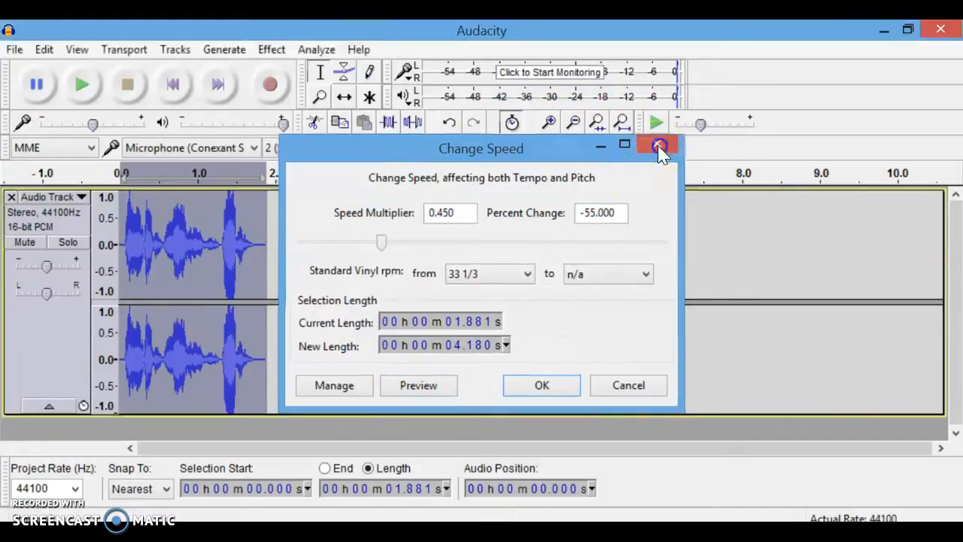
Open Change Tempo and preview a tempo change of about 129.4 percent.
left_click(282, 54)
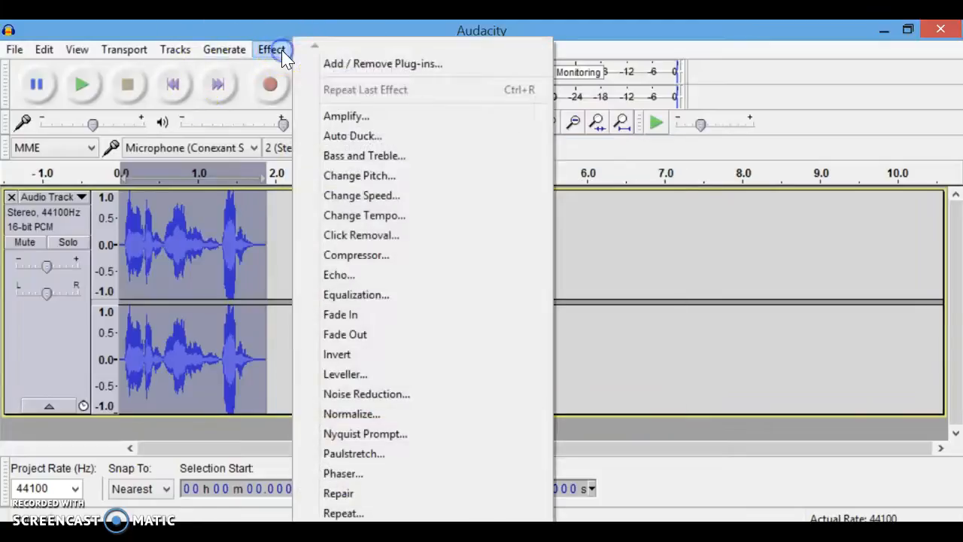
left_click(404, 216)
left_click_drag(486, 269, 520, 272)
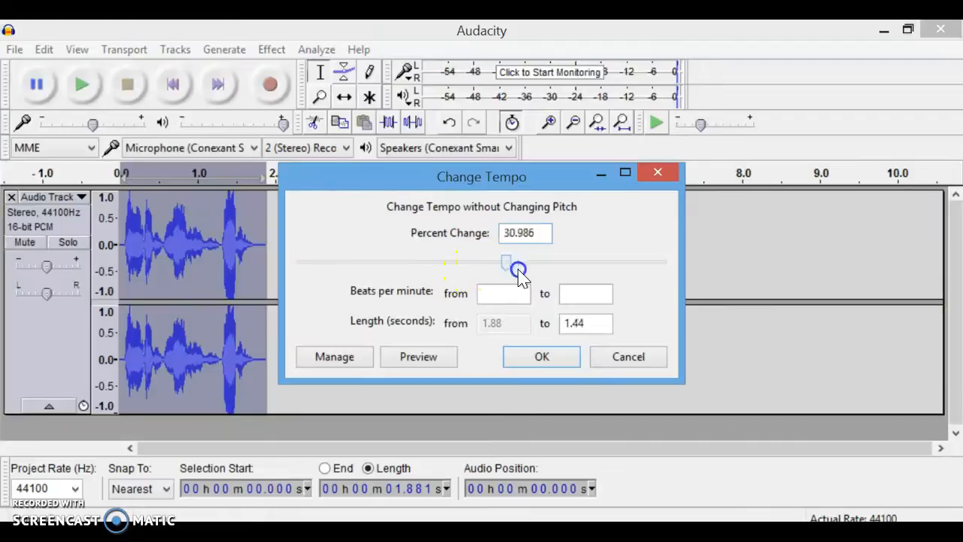
left_click(423, 359)
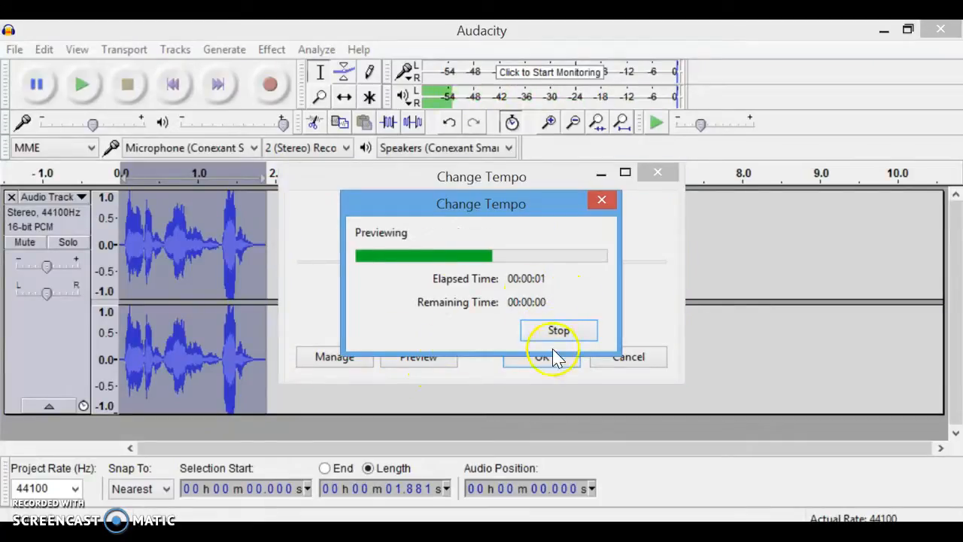
Preview a tempo change of -34 percent, stop it and cancel the Change Tempo dialog.
left_click_drag(560, 272, 421, 250)
left_click(410, 357)
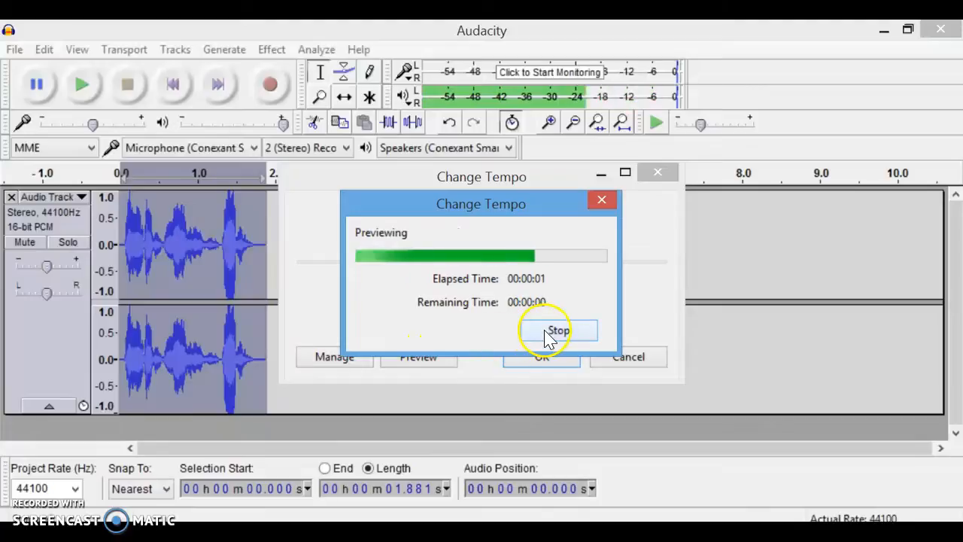
left_click(547, 331)
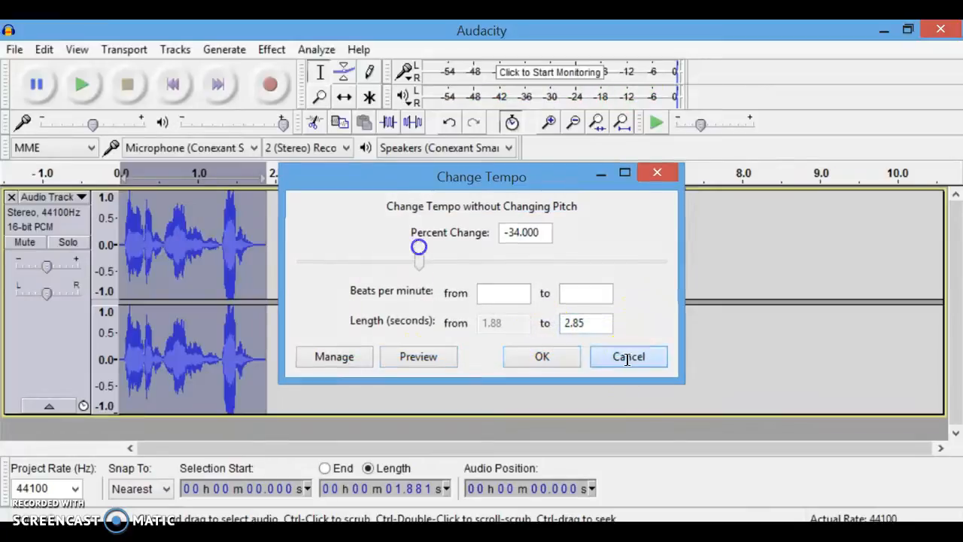
left_click(626, 357)
left_click(272, 51)
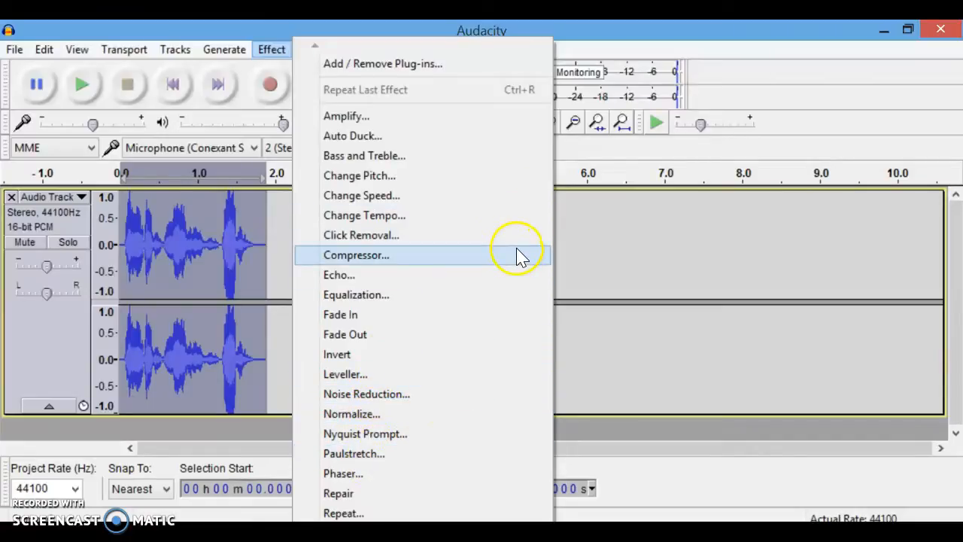
left_click(572, 42)
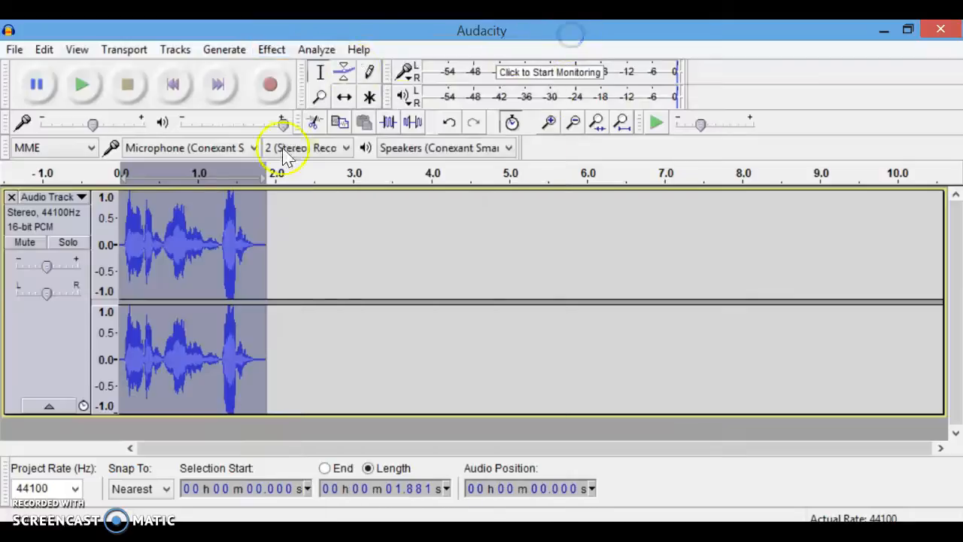
Duplicate the final word segment, from about 1.2 s to 1.88 s, by pasting a copy into the clip.
left_click_drag(214, 283, 266, 299)
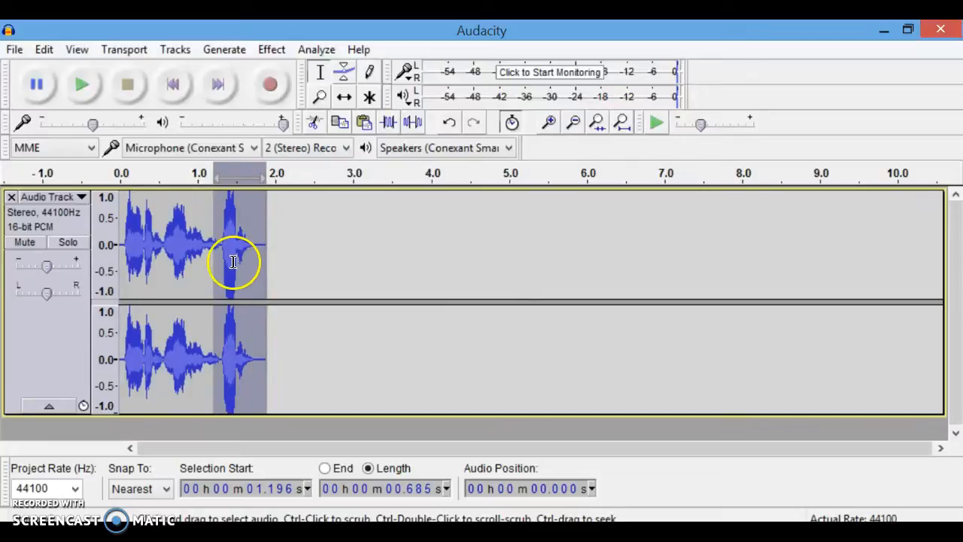
left_click(236, 262)
key("ctrl+v")
left_click(276, 275)
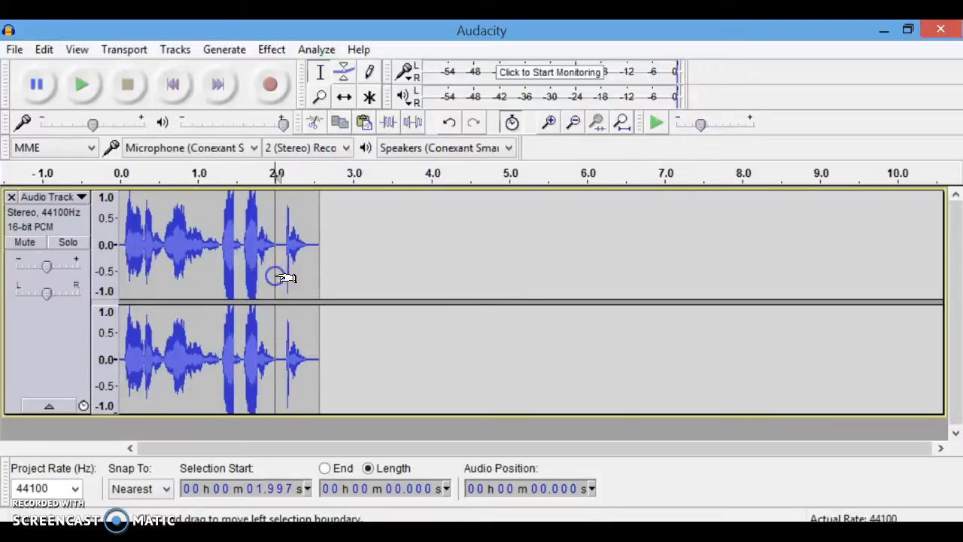
Paste another copy of the word segment at about 2.0 s and play the clip from the start.
key("ctrl+v")
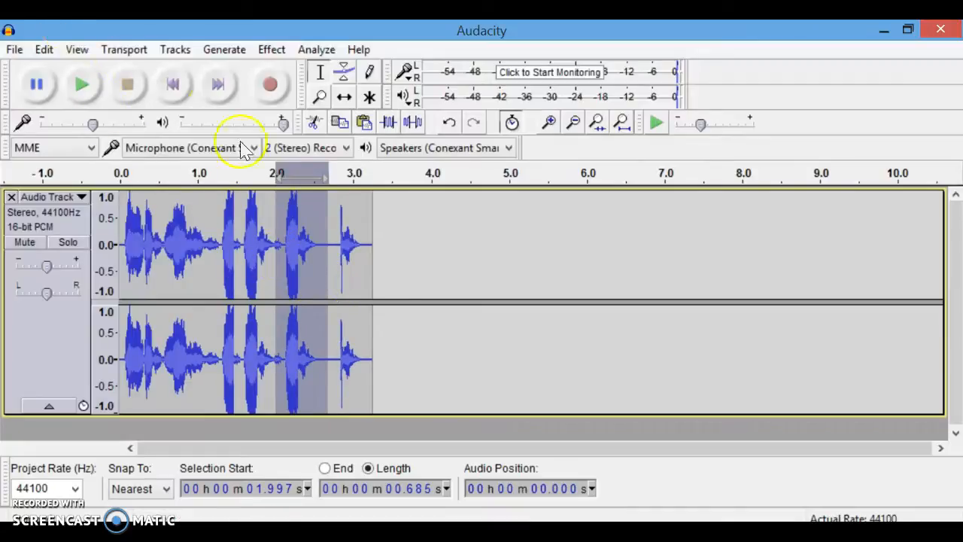
left_click(173, 84)
left_click(81, 85)
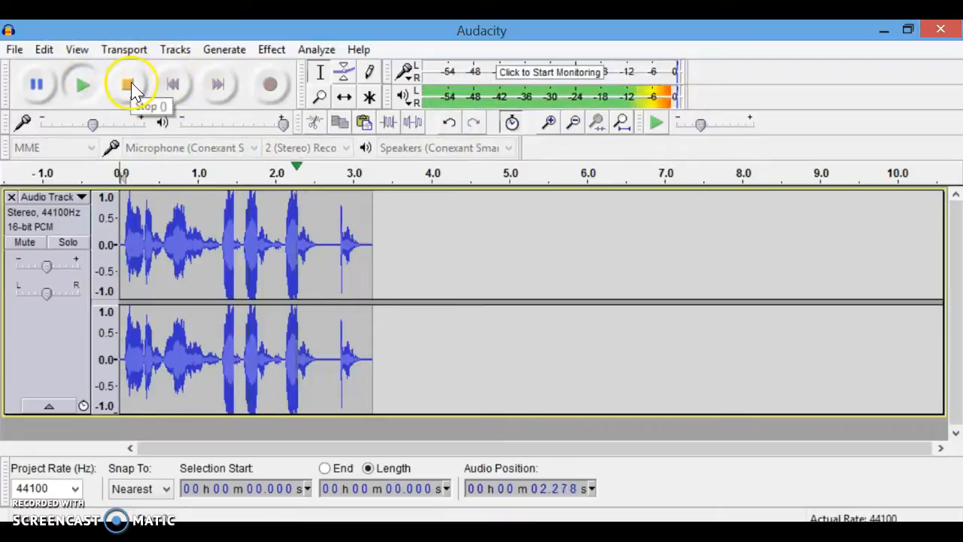
left_click(134, 89)
Undo the last three edits to restore the original clip.
key("ctrl+z")
key("ctrl+z")
key("ctrl+z")
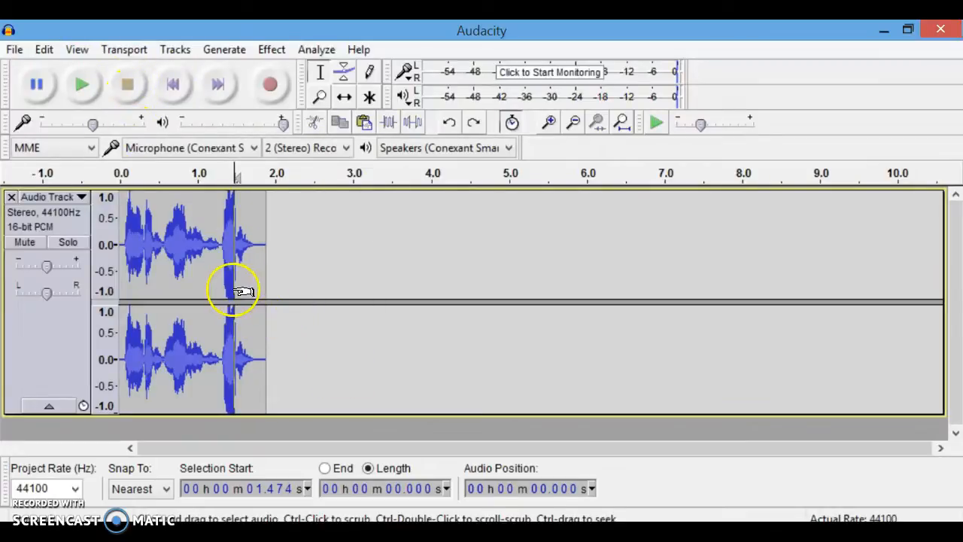
Apply Reverse to the whole clip, play it from the start, and undo the reversal.
left_click_drag(267, 286, 110, 285)
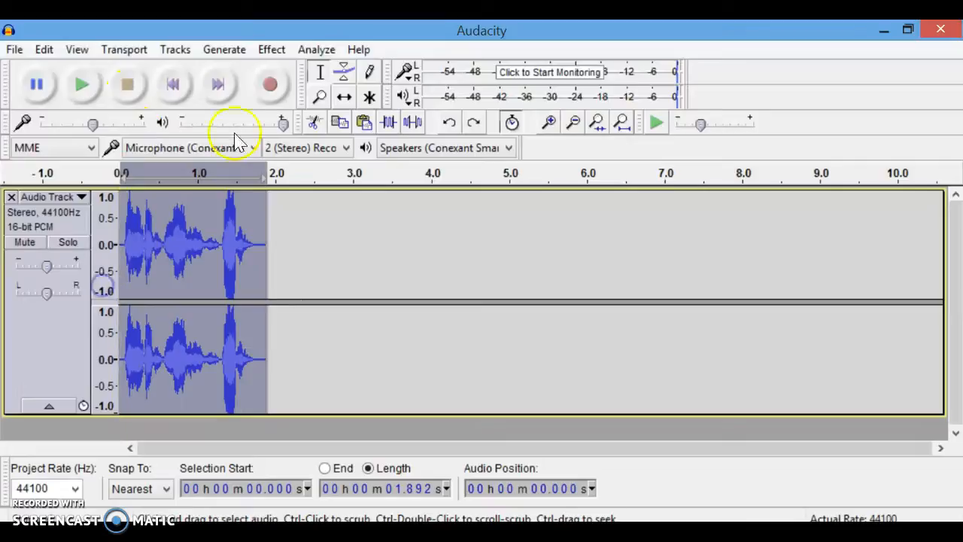
left_click(273, 49)
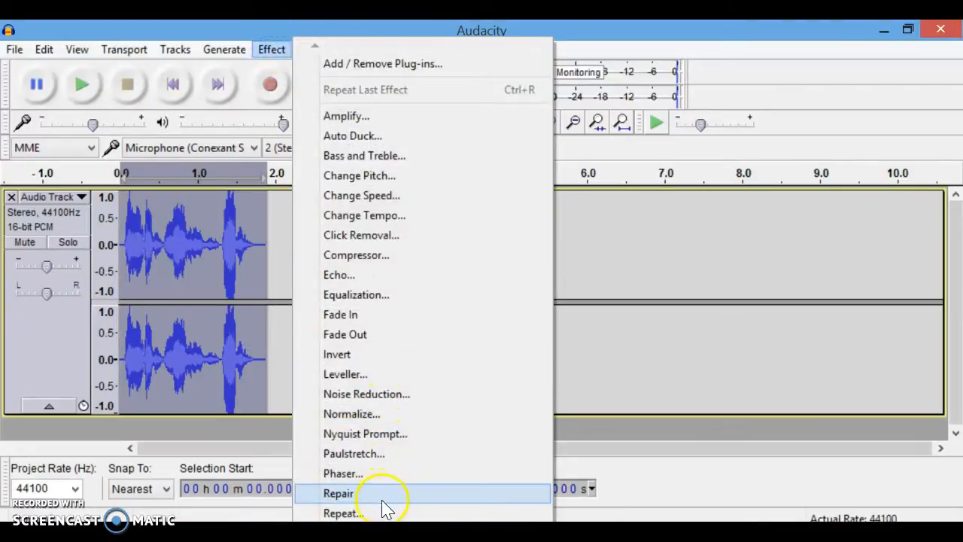
mouse_move(384, 530)
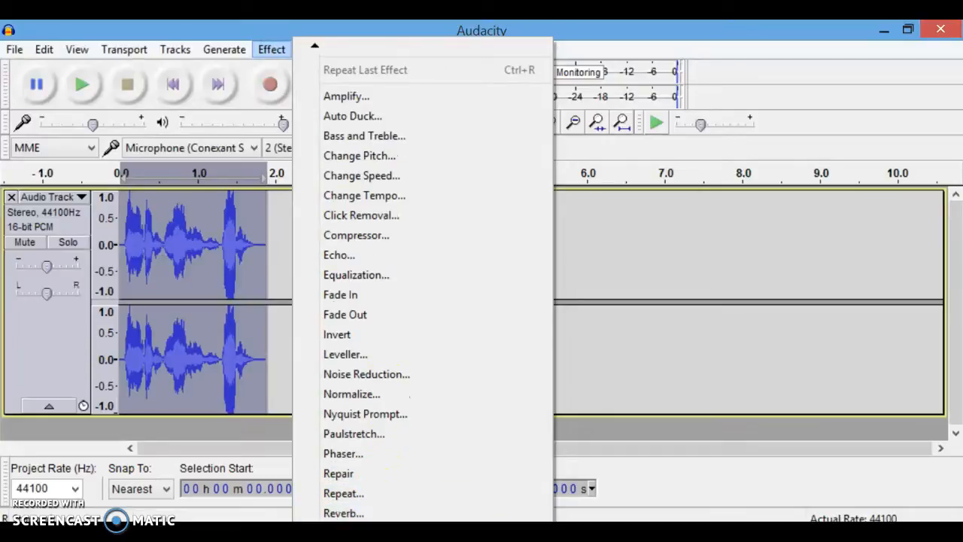
left_click(346, 532)
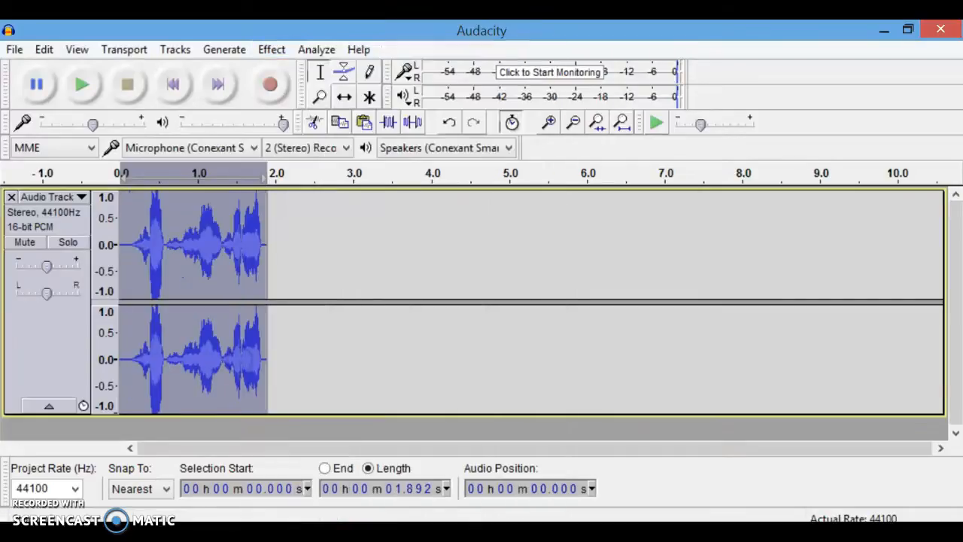
left_click(171, 89)
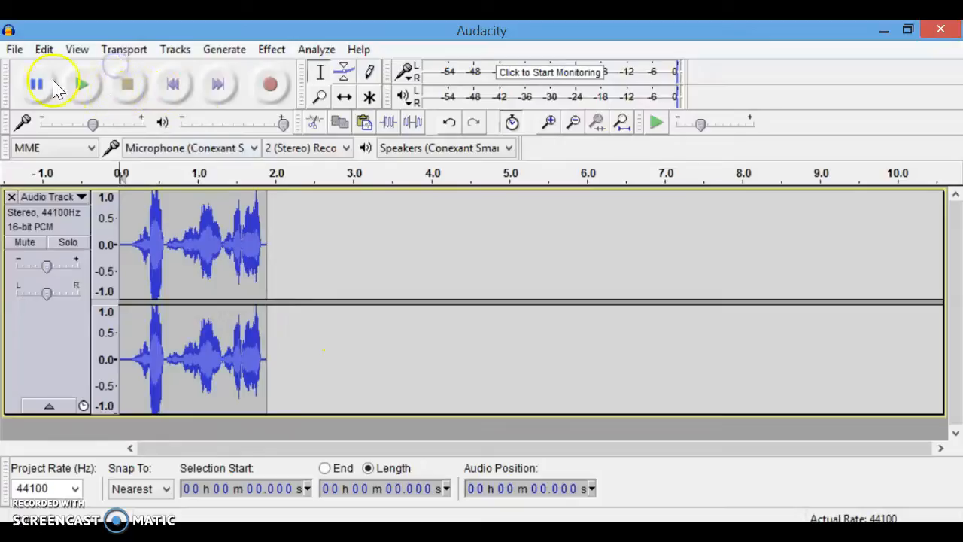
left_click(83, 86)
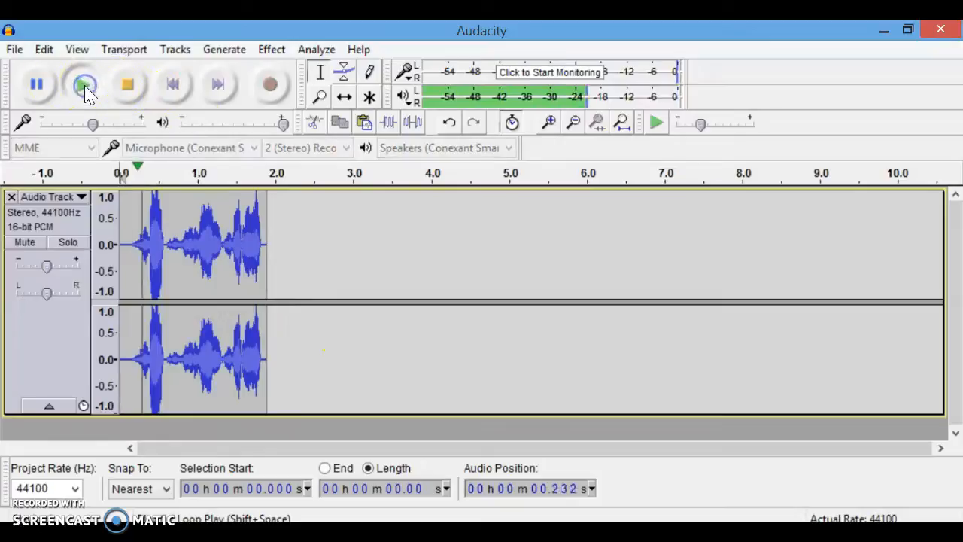
left_click(128, 87)
key("ctrl+z")
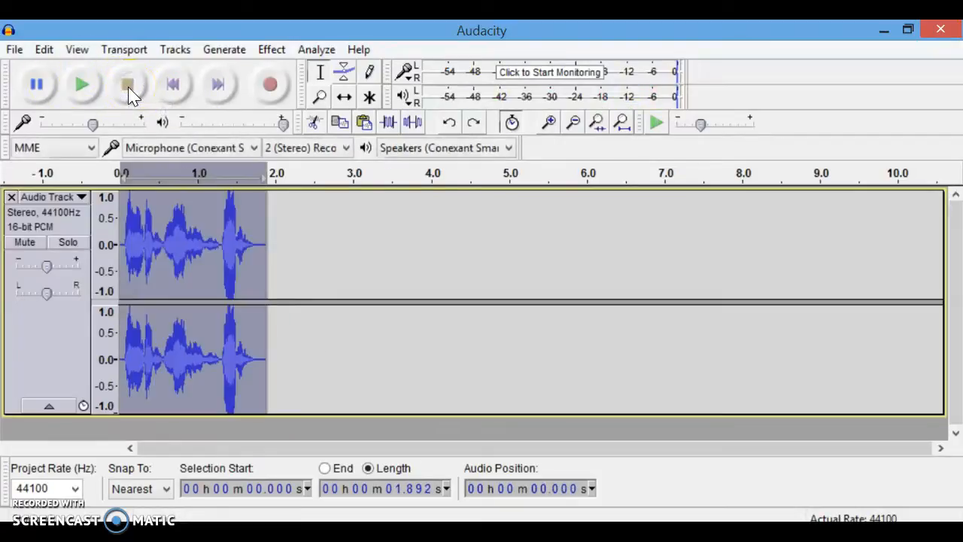
Replace the final word, about 1.27 s to 1.93 s, with a 440 Hz sine tone at amplitude 0.8.
left_click(304, 283)
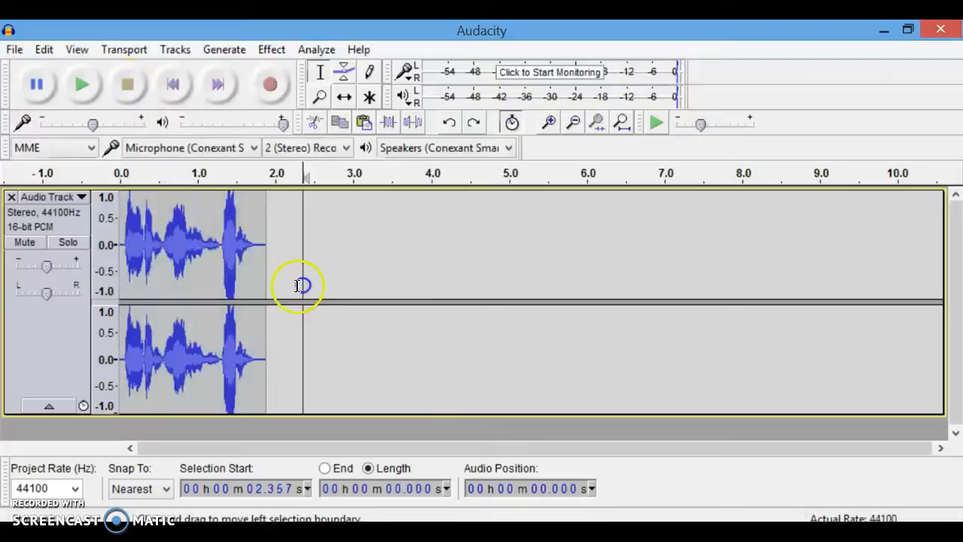
left_click(218, 275)
left_click_drag(218, 275, 270, 284)
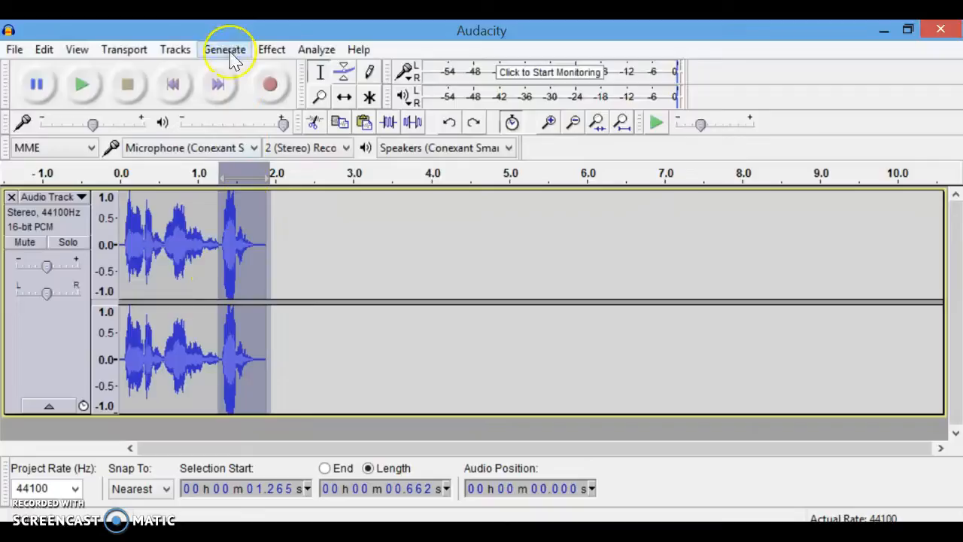
left_click(271, 50)
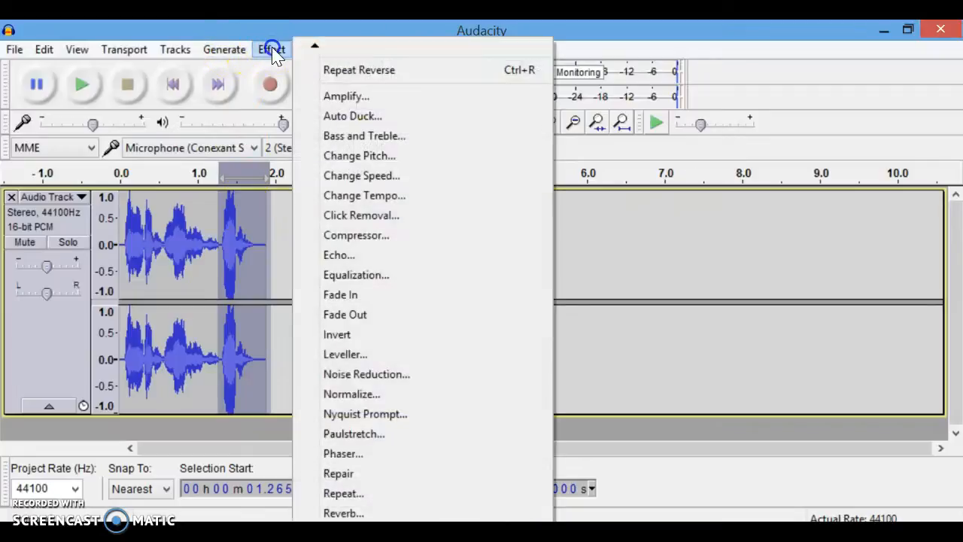
left_click(224, 59)
left_click(225, 58)
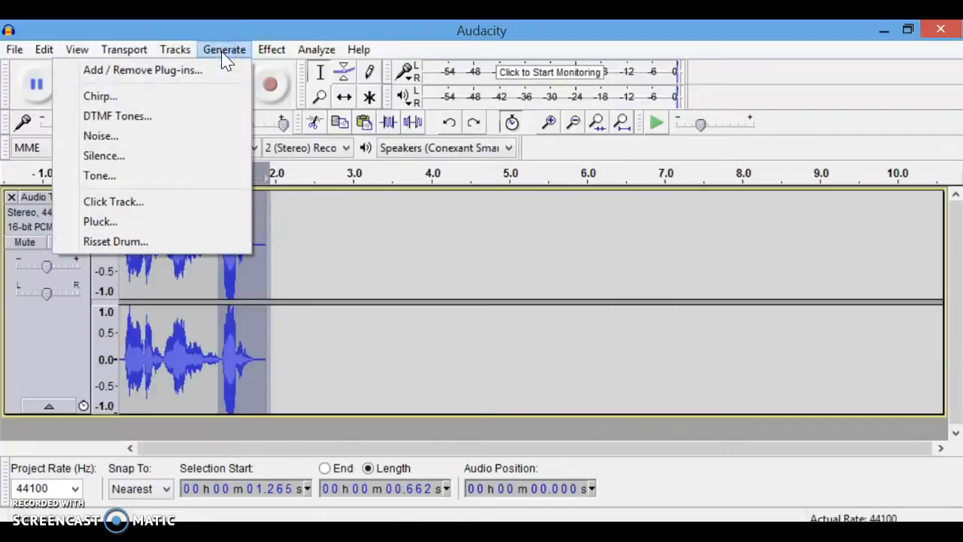
left_click(150, 179)
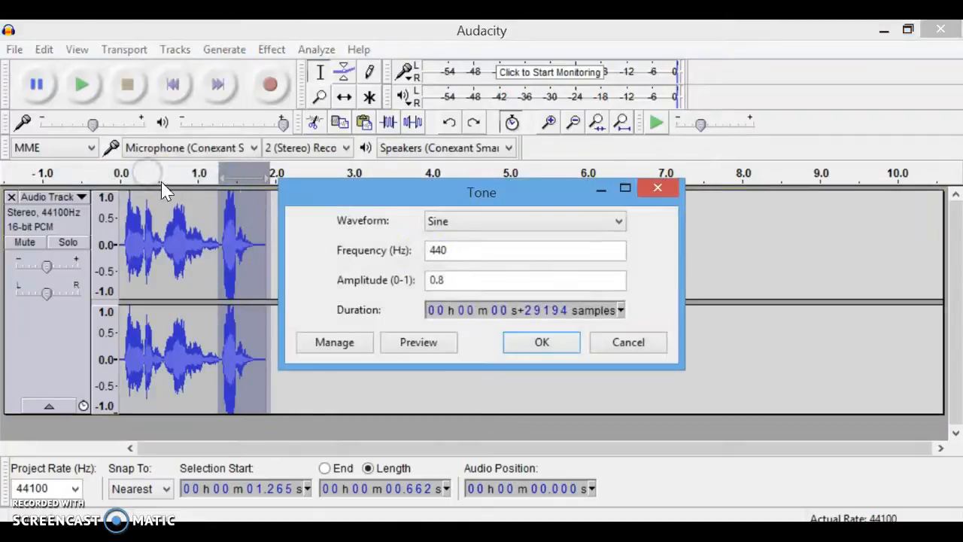
left_click(544, 344)
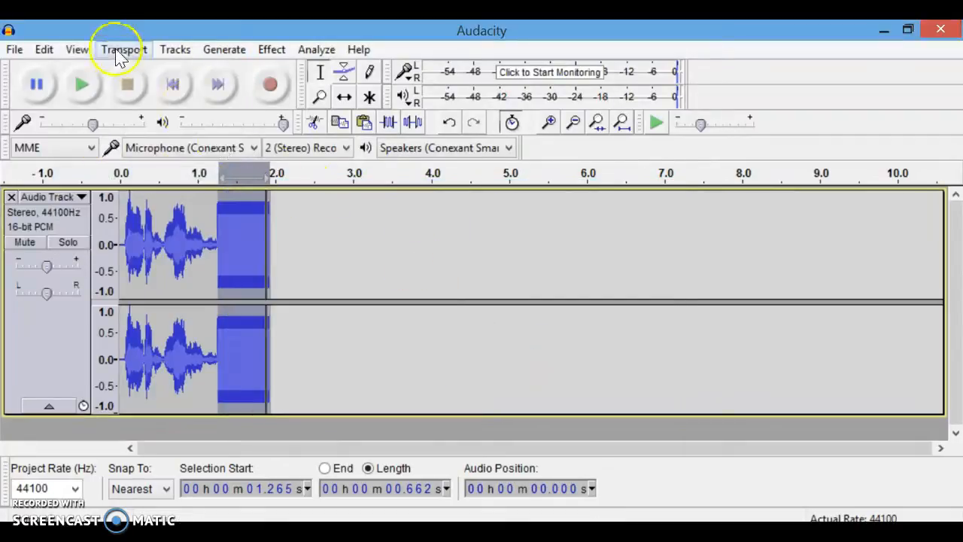
Play the clip with the tone from the start, then undo the generated tone.
left_click(175, 89)
left_click(85, 89)
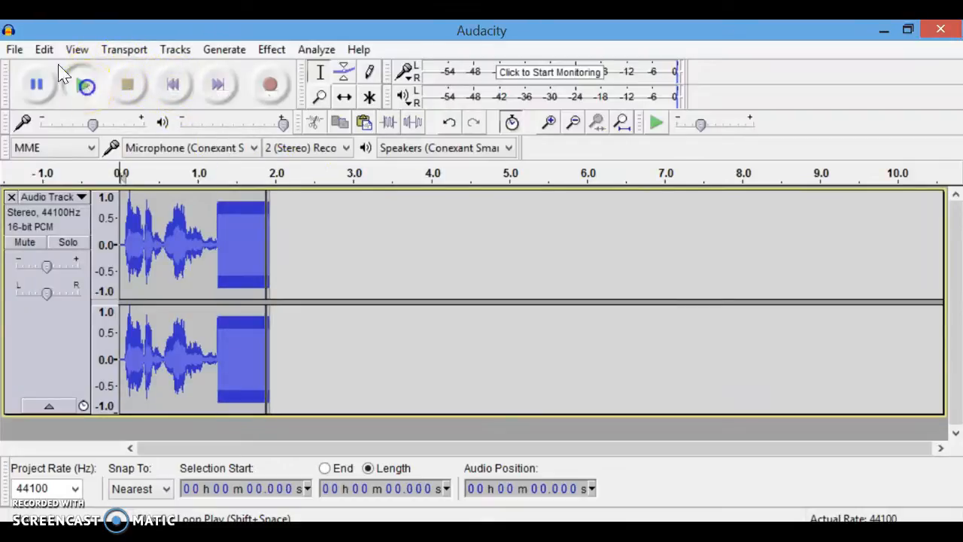
left_click(120, 89)
left_click(81, 84)
left_click(120, 88)
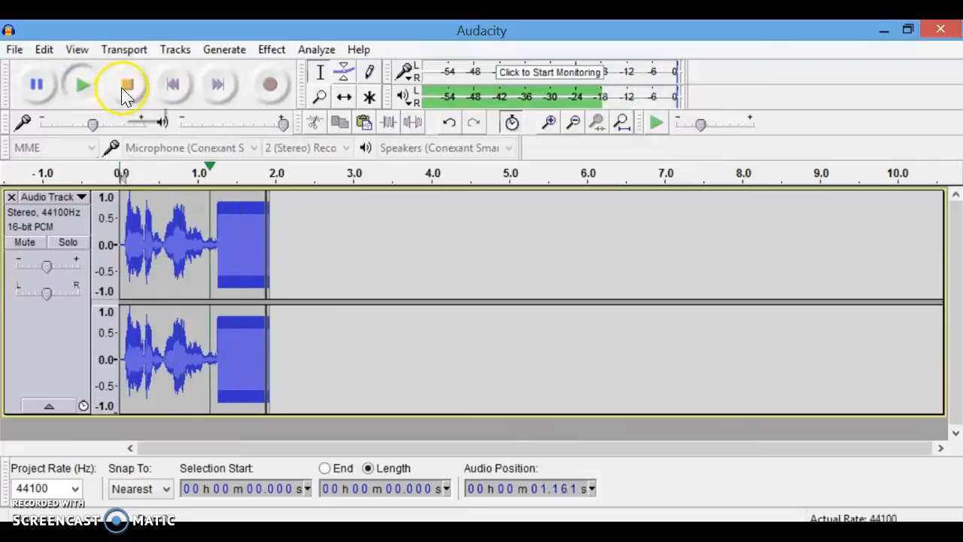
left_click(127, 89)
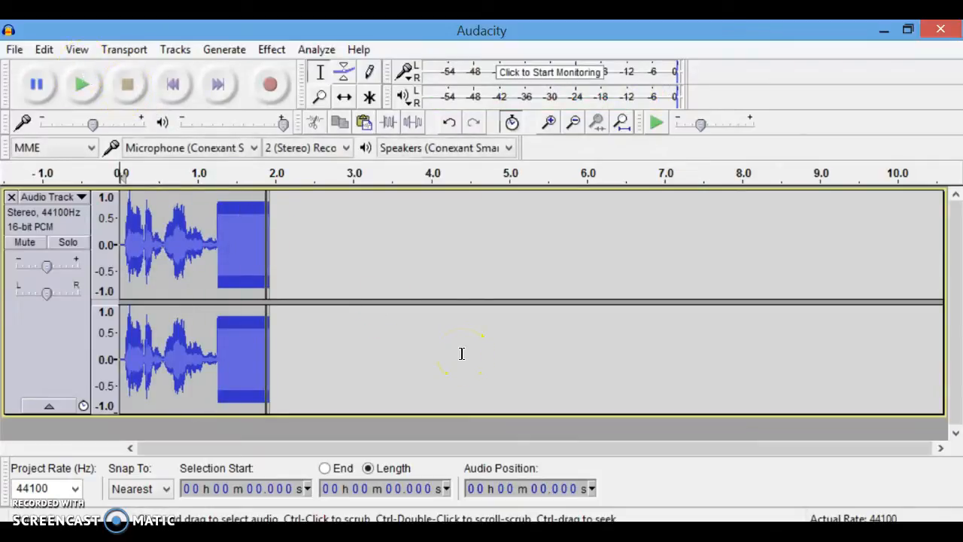
key("ctrl+z")
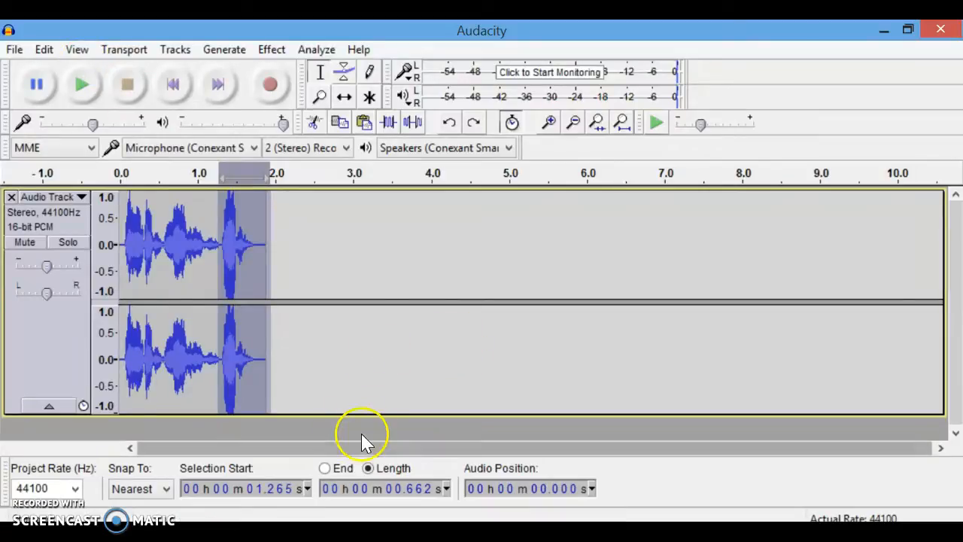
Shrink the track's height and mute the original track.
left_click_drag(376, 411, 375, 289)
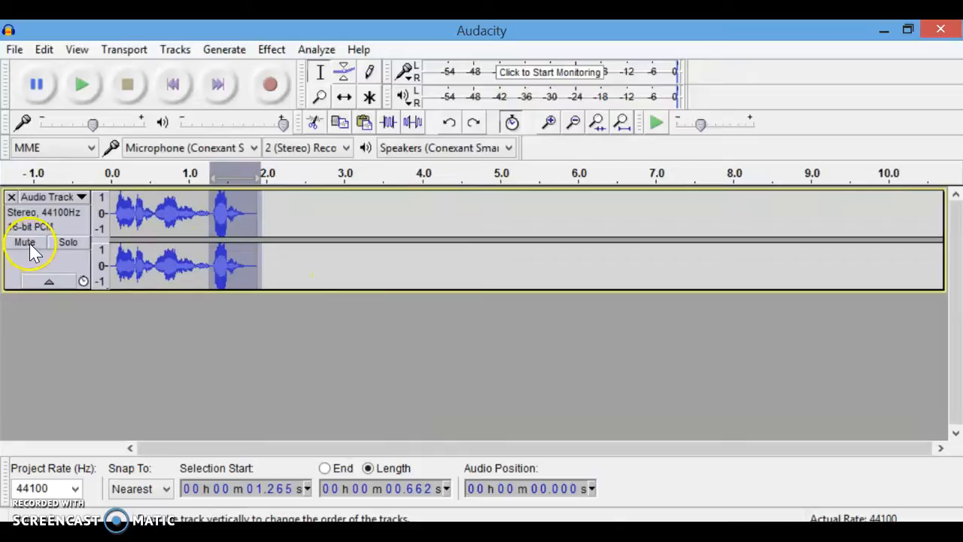
left_click(28, 242)
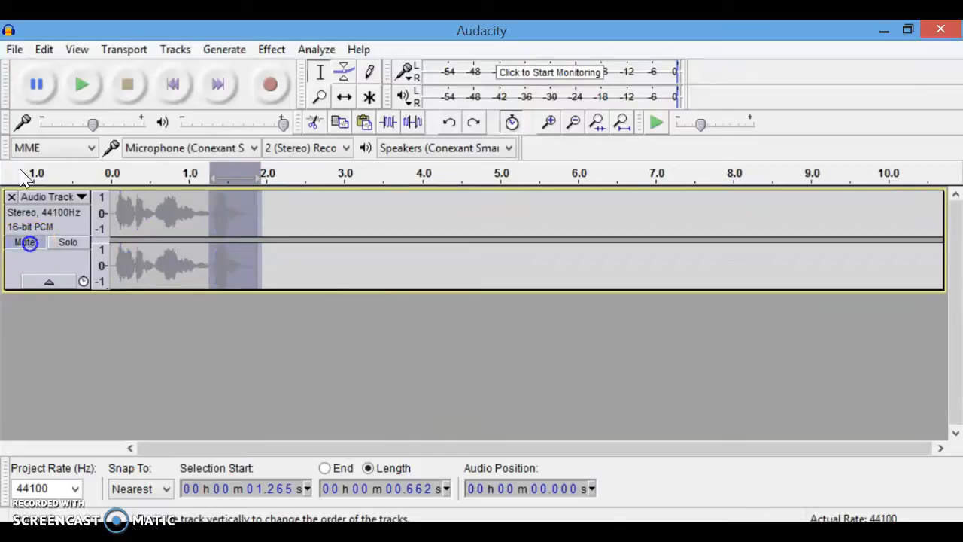
Record a short take into a new track, then close that new track.
left_click(272, 87)
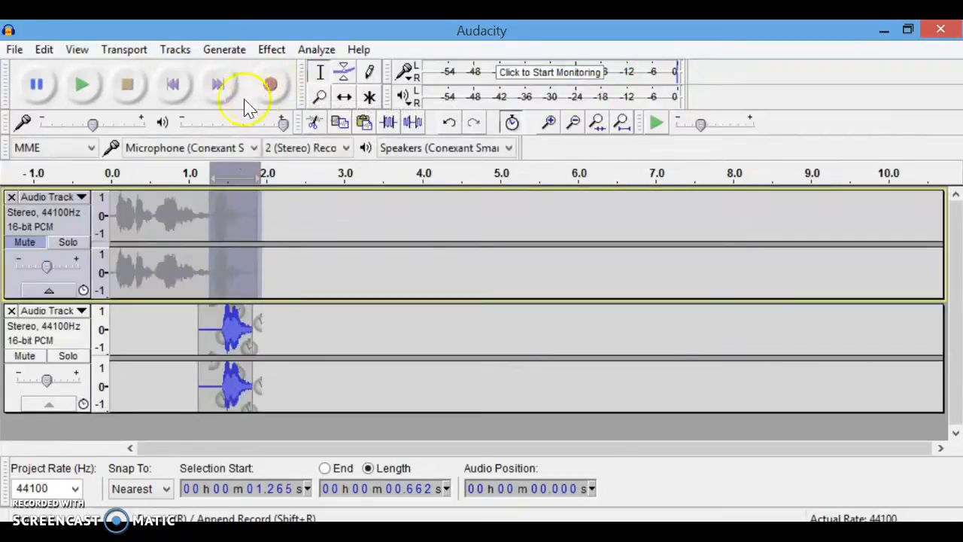
left_click(221, 345)
key("space")
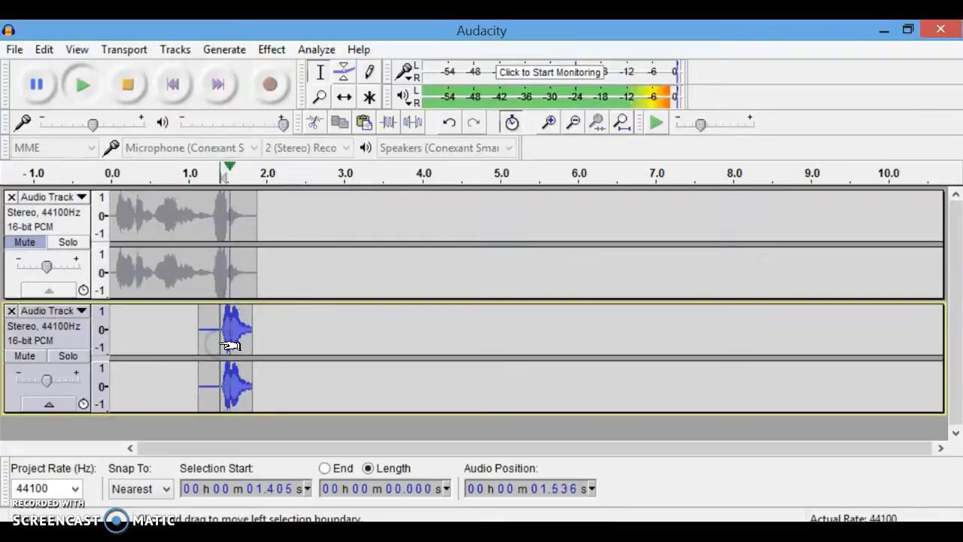
left_click(11, 310)
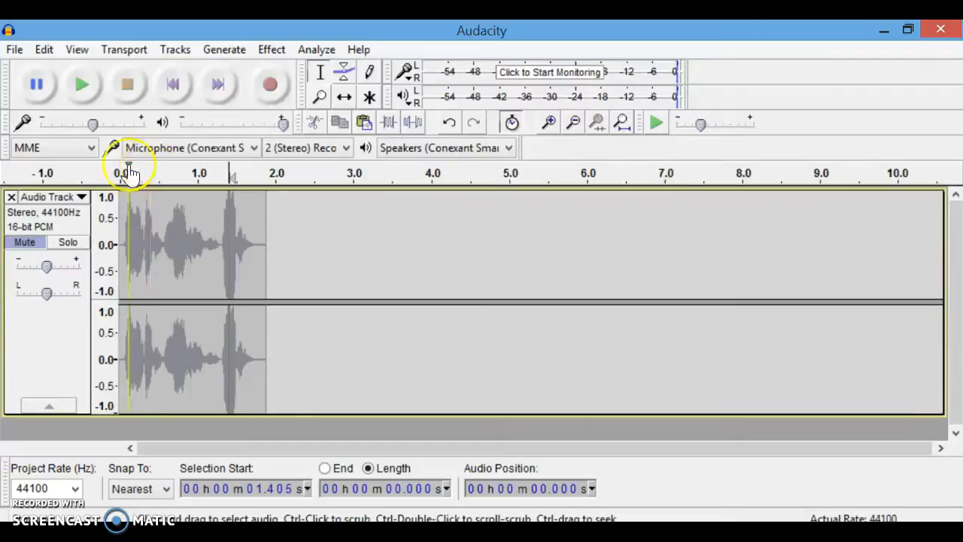
Record a second take of about 2.5 s into a new track starting from the beginning.
left_click(175, 85)
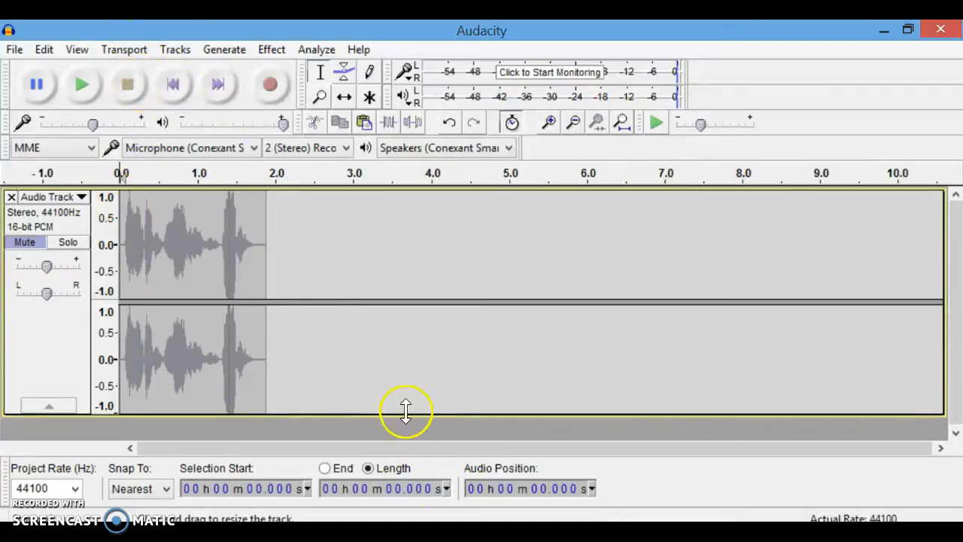
left_click_drag(411, 410, 415, 318)
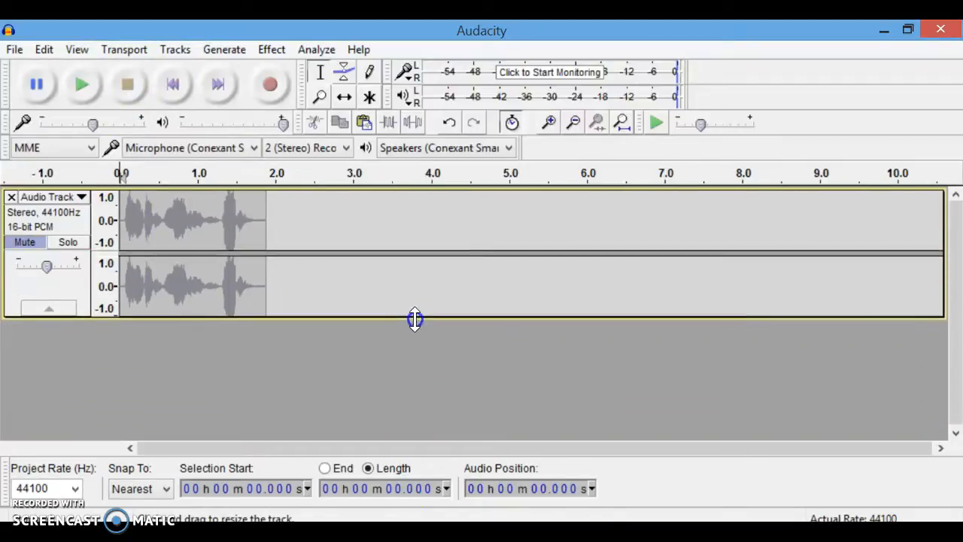
left_click(273, 88)
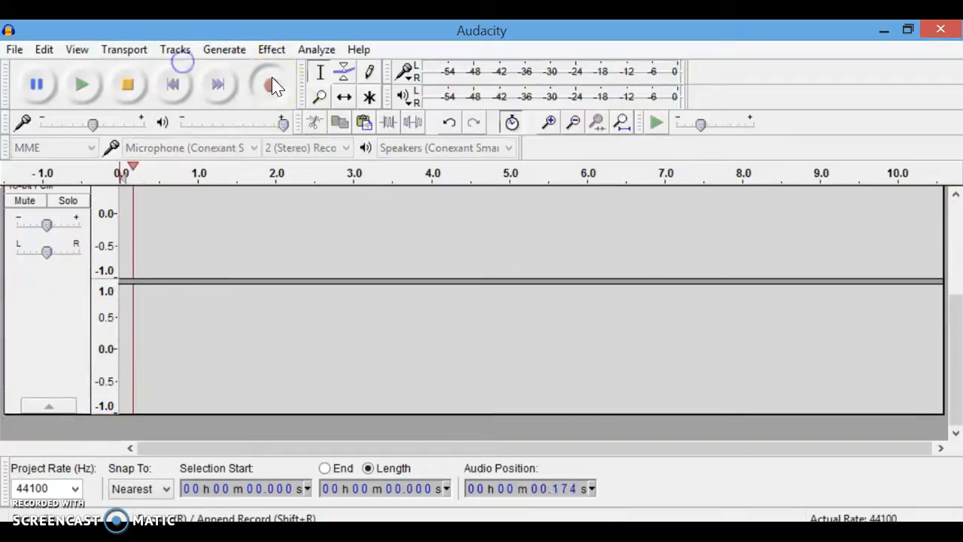
left_click(131, 84)
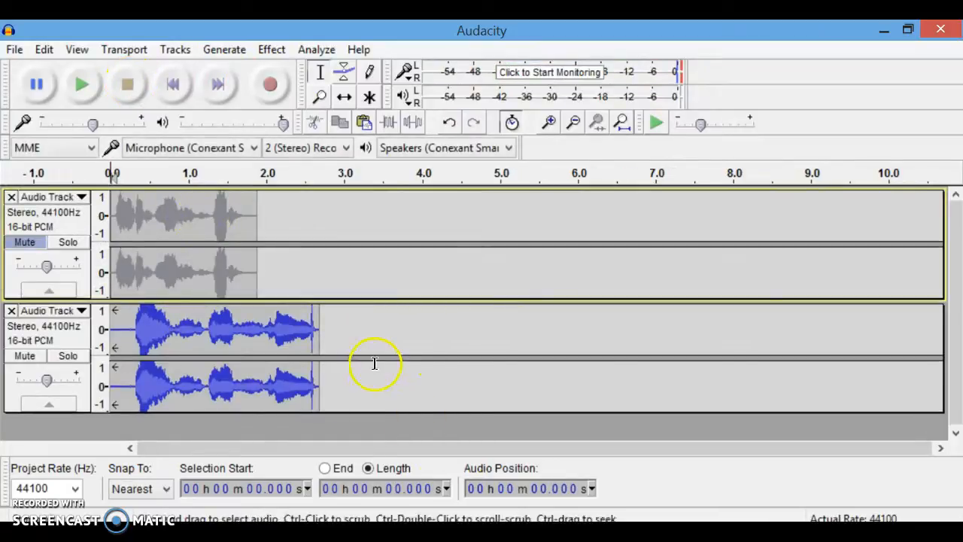
Unmute the original track and play both tracks together from the start.
left_click(24, 245)
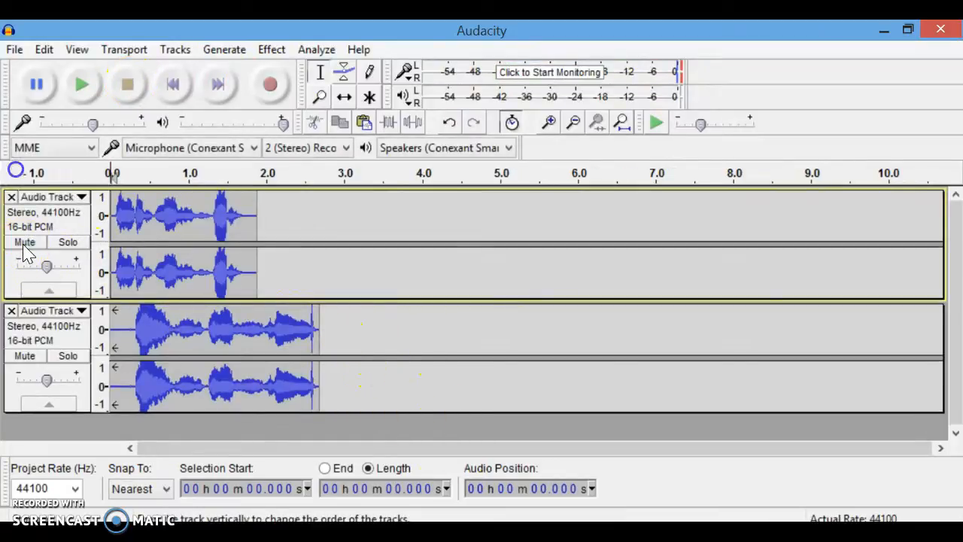
left_click(81, 84)
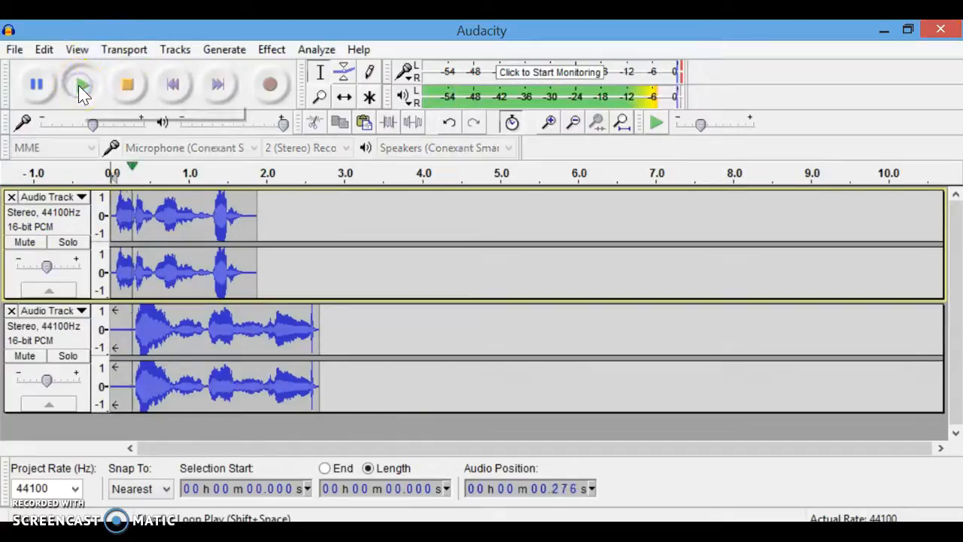
left_click(126, 83)
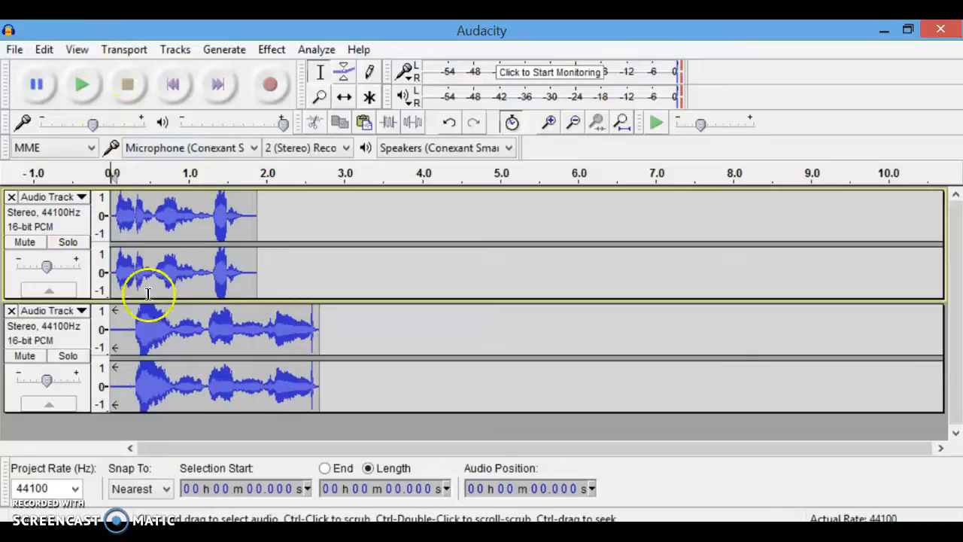
left_click_drag(194, 345, 241, 365)
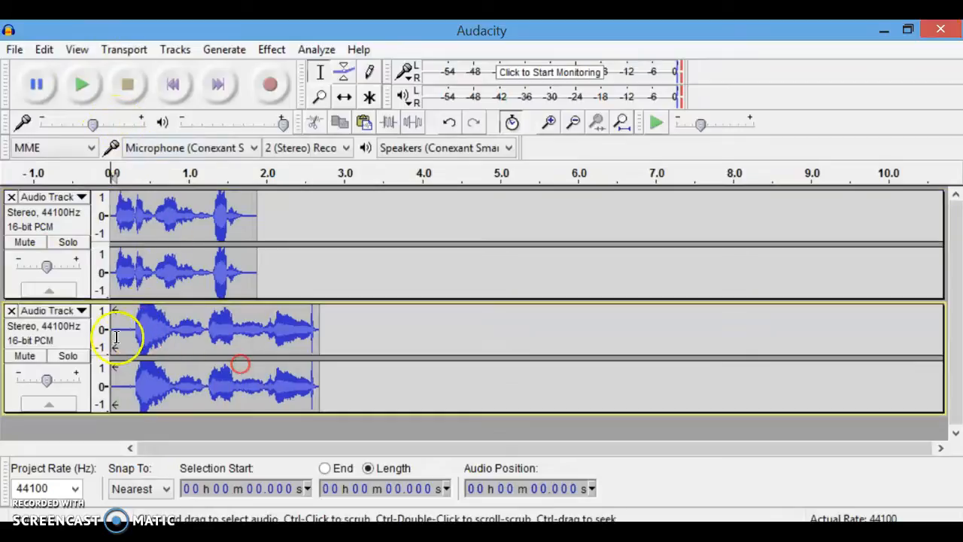
left_click_drag(135, 335, 327, 396)
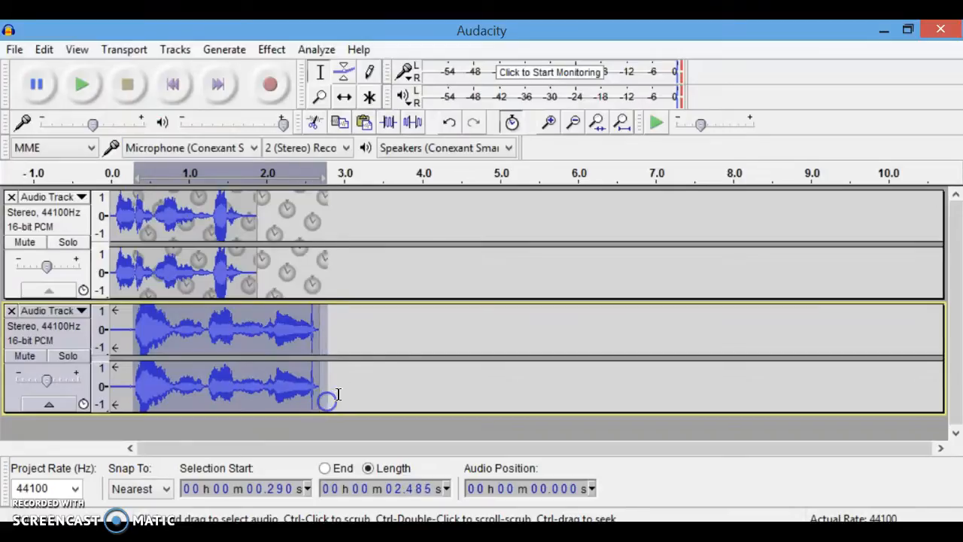
left_click(556, 215)
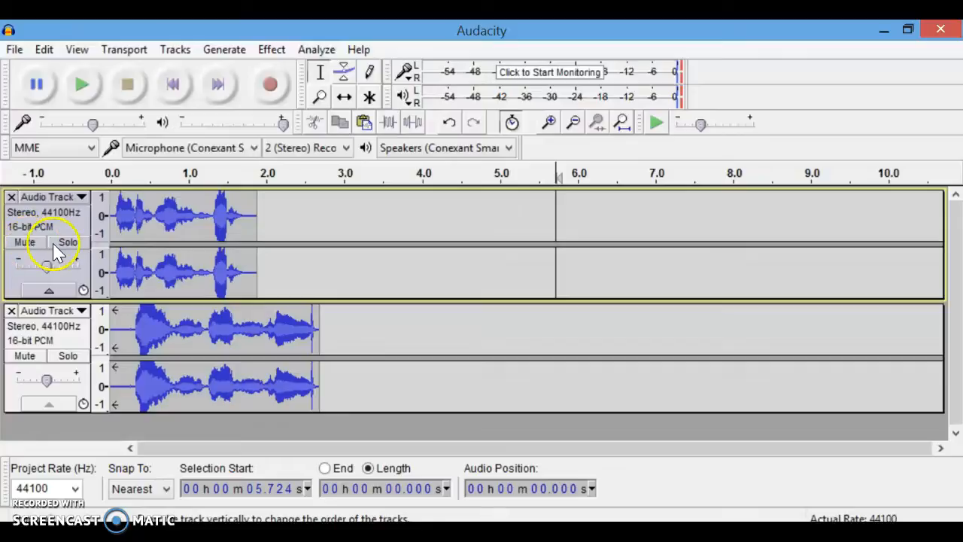
Solo the second track, copy about 1.5 s of it from about 0.24 s, and paste it into the first track at 1.8 s.
left_click(66, 356)
left_click_drag(131, 331, 249, 363)
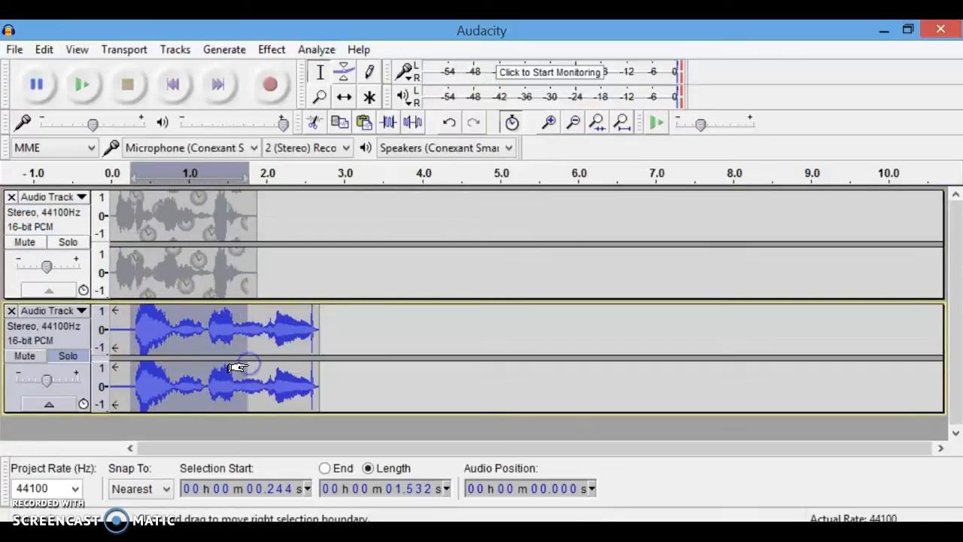
left_click(250, 230)
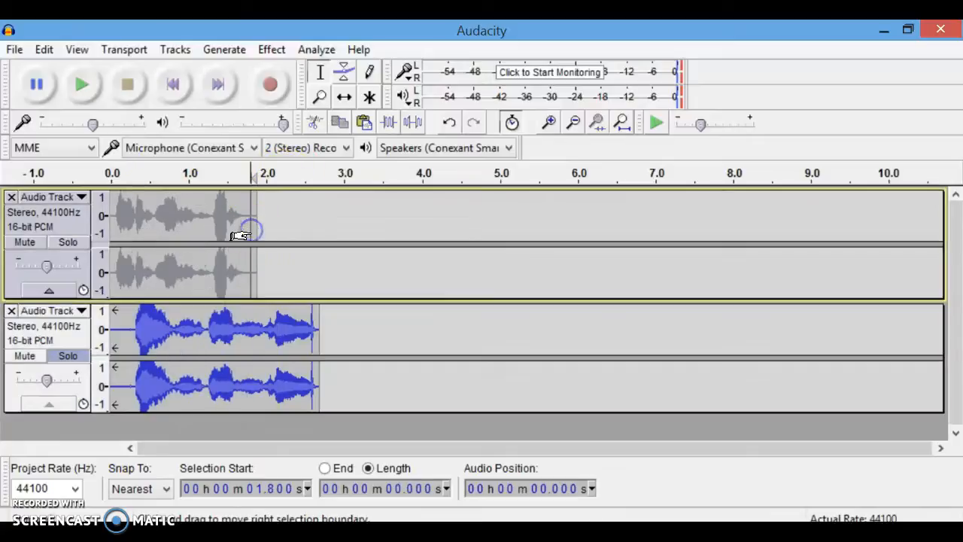
key("ctrl+v")
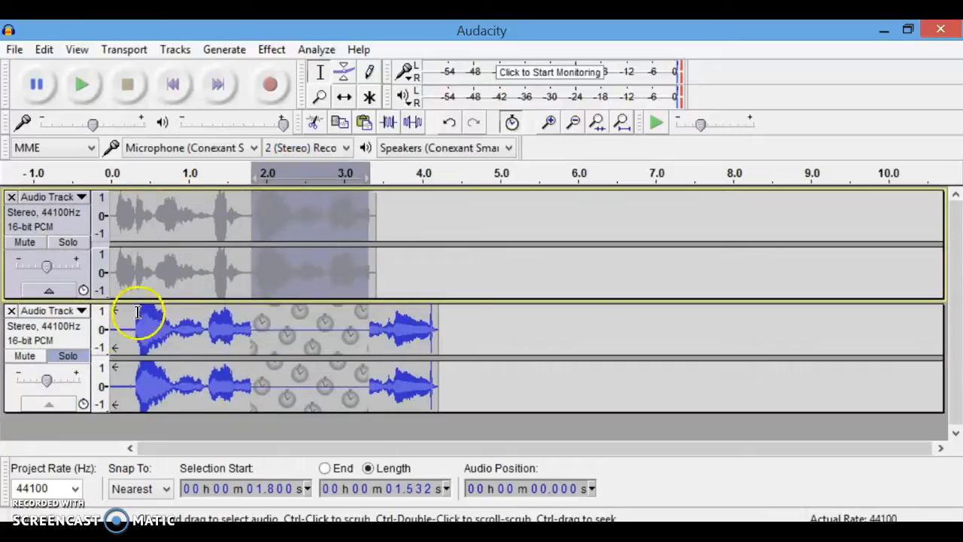
Solo the first track instead of the second and play it from the start, then stop playback.
left_click(38, 359)
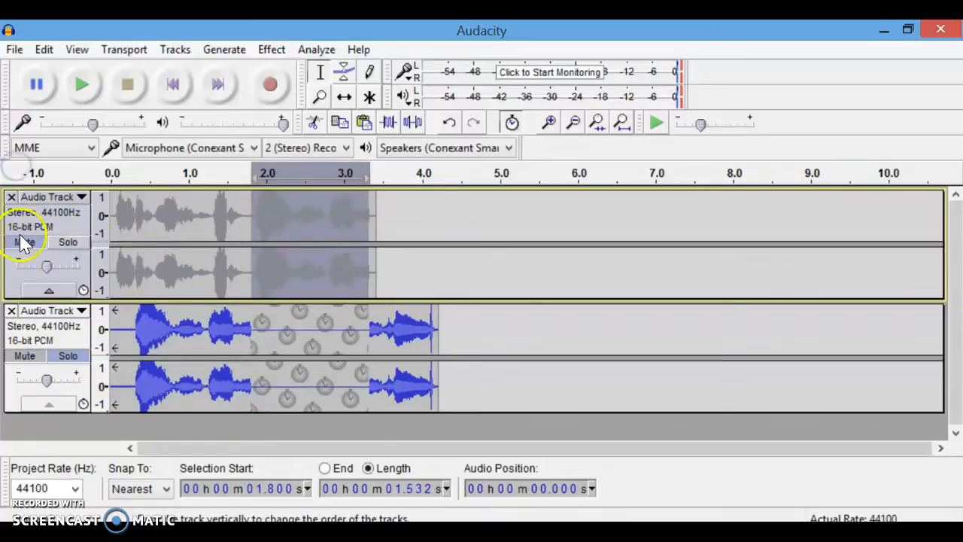
left_click(70, 245)
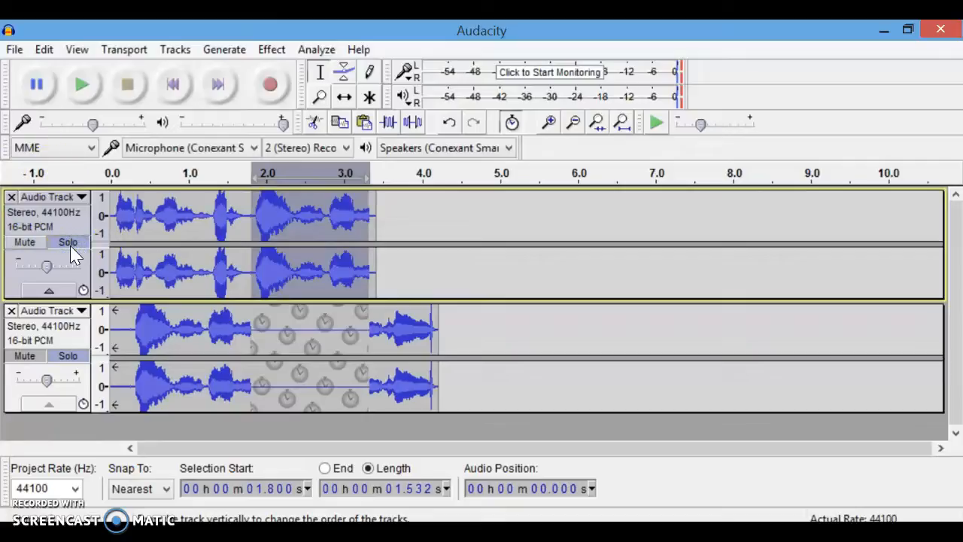
left_click(67, 357)
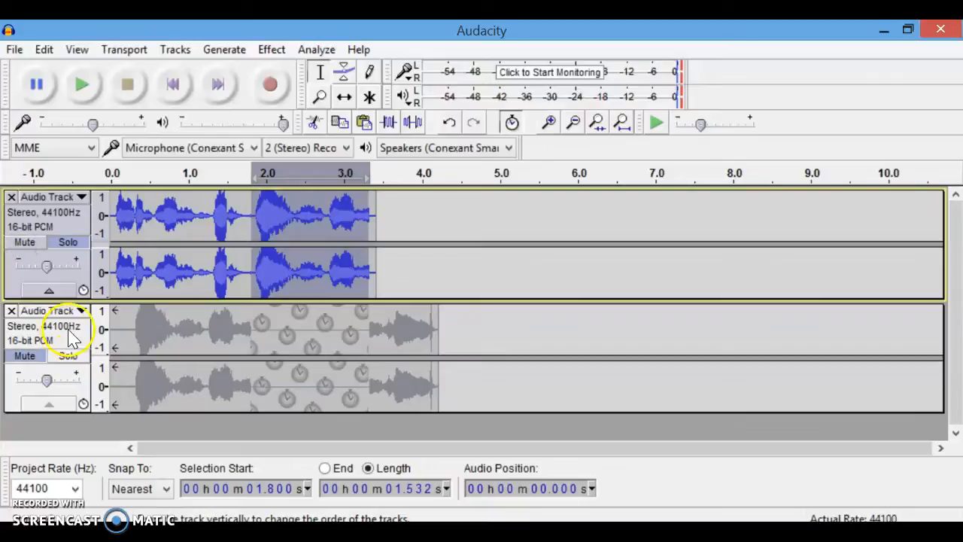
left_click(110, 211)
key("space")
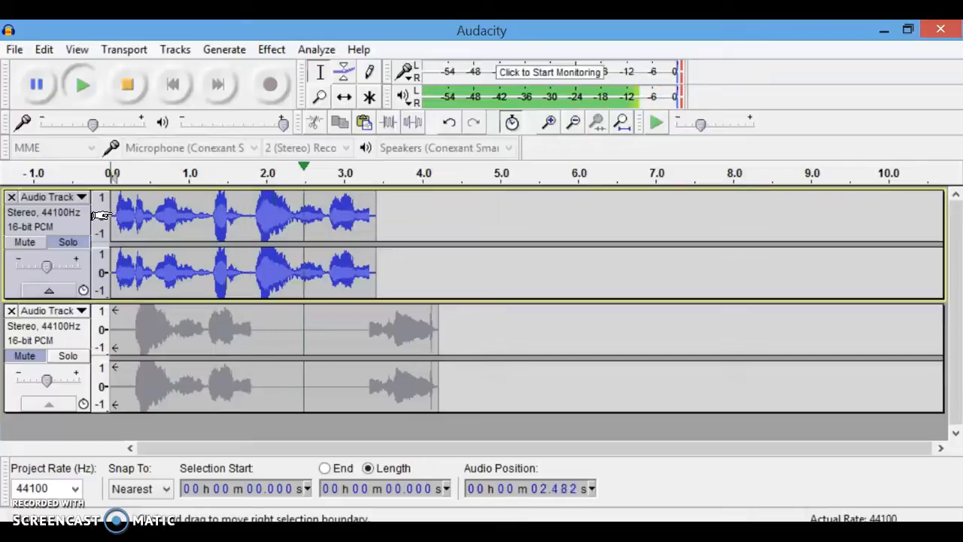
key("space")
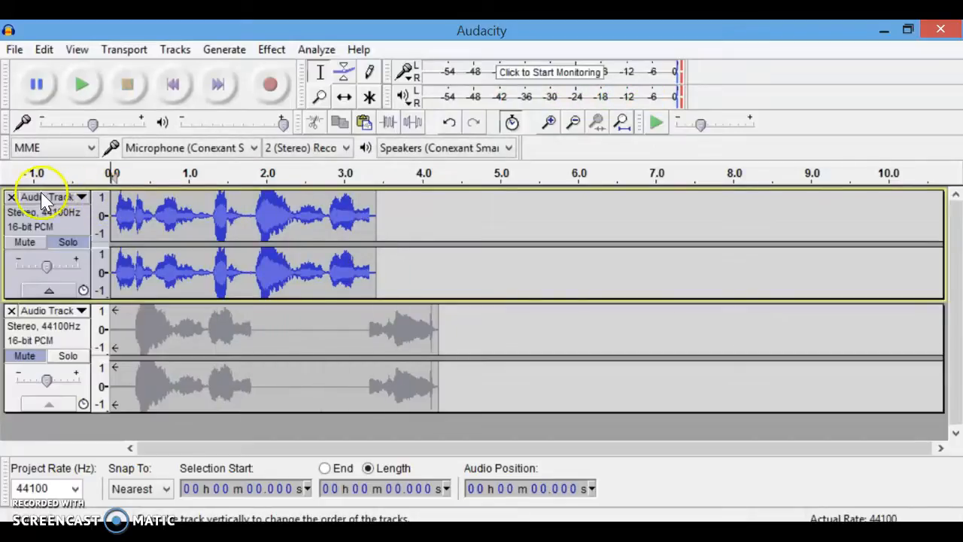
Delete the second track and export the remaining audio as an MP3 file named minors into the T1 folder.
left_click(11, 311)
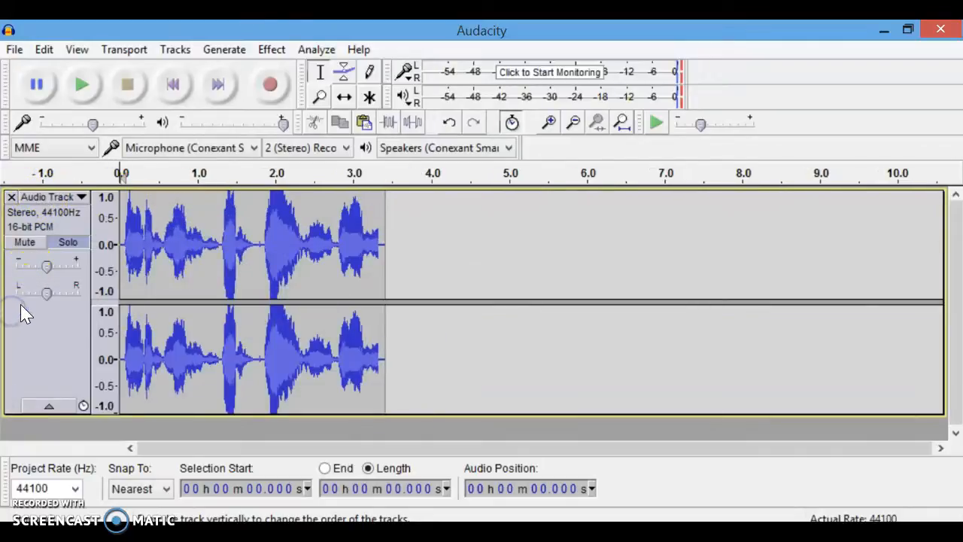
left_click(16, 50)
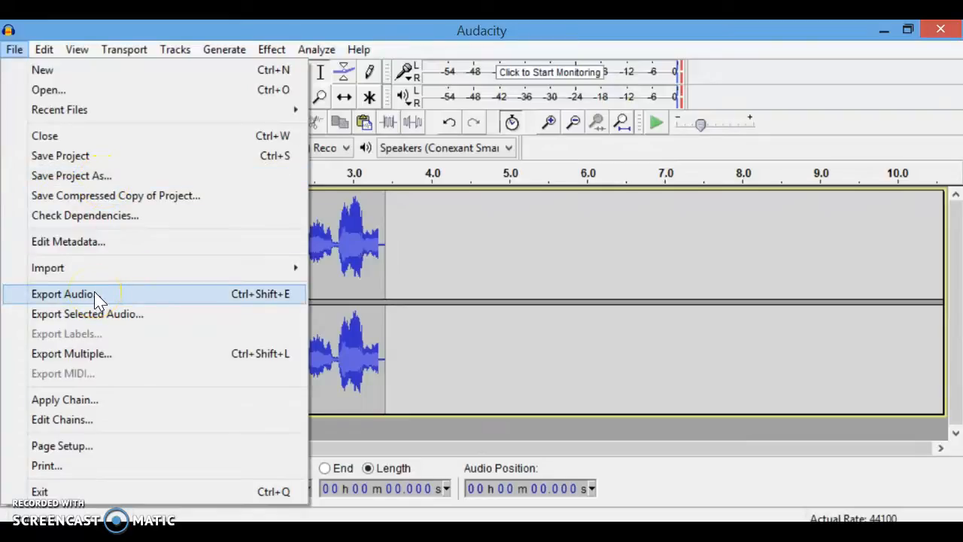
left_click(63, 295)
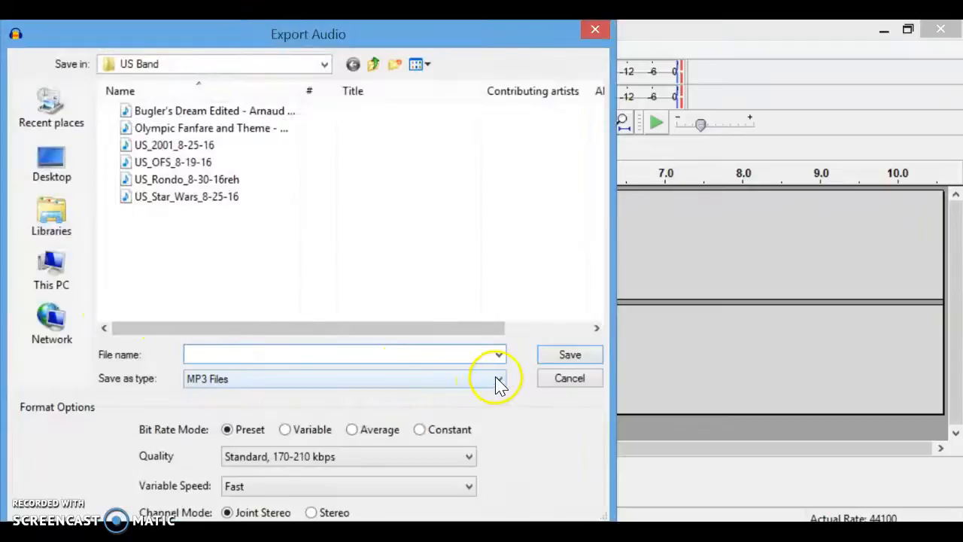
left_click(498, 380)
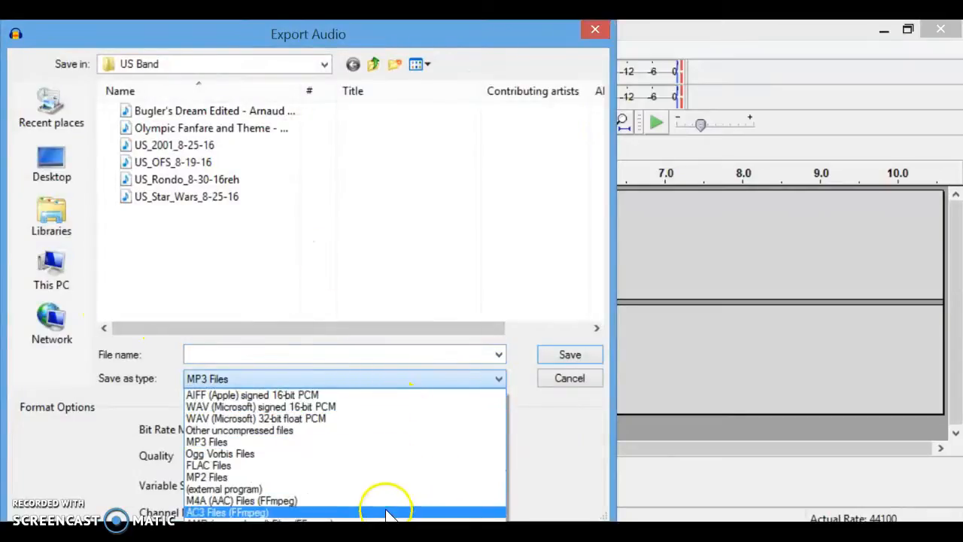
left_click(324, 442)
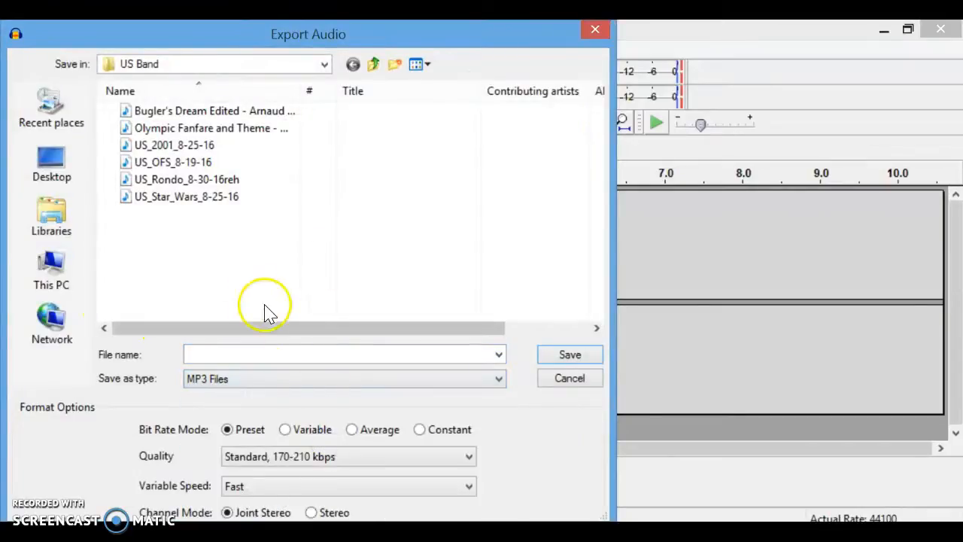
left_click(211, 353)
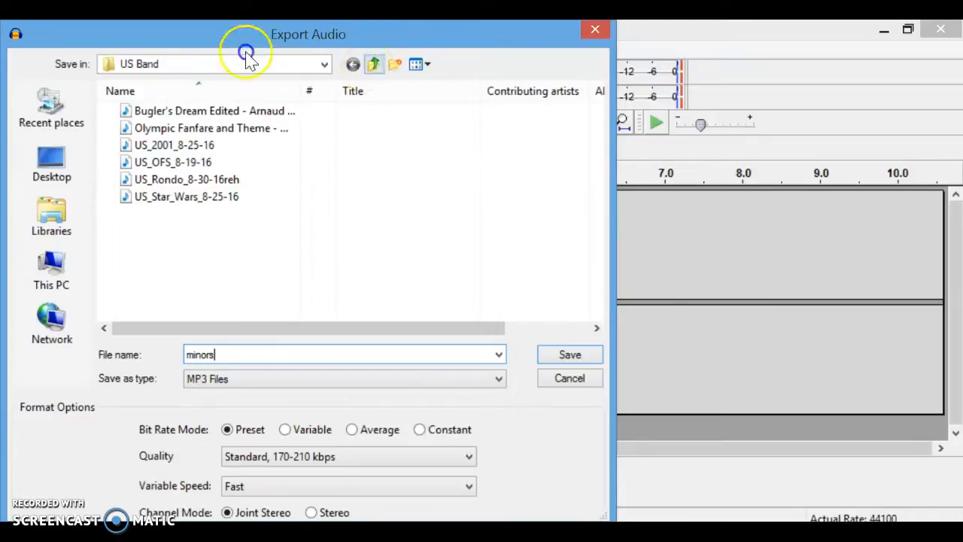
left_click(373, 65)
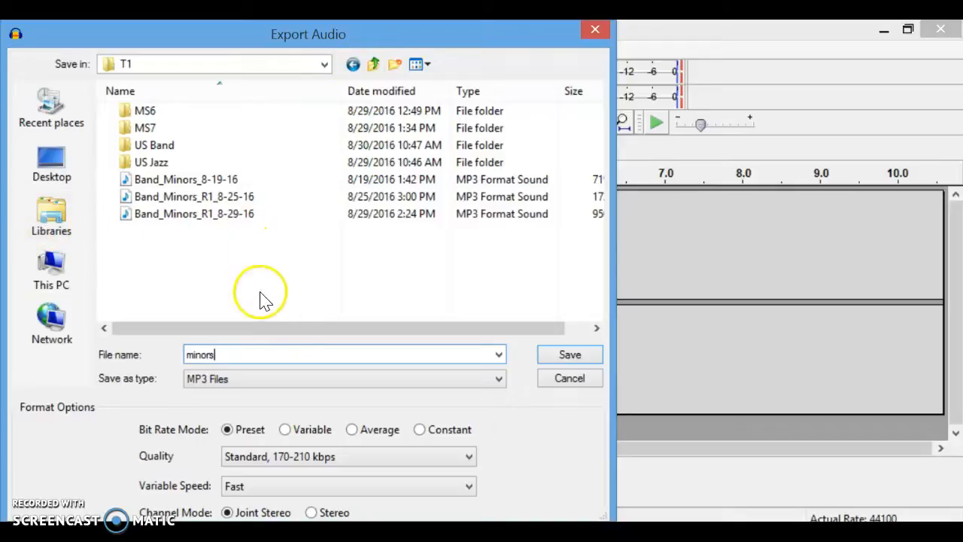
left_click(582, 356)
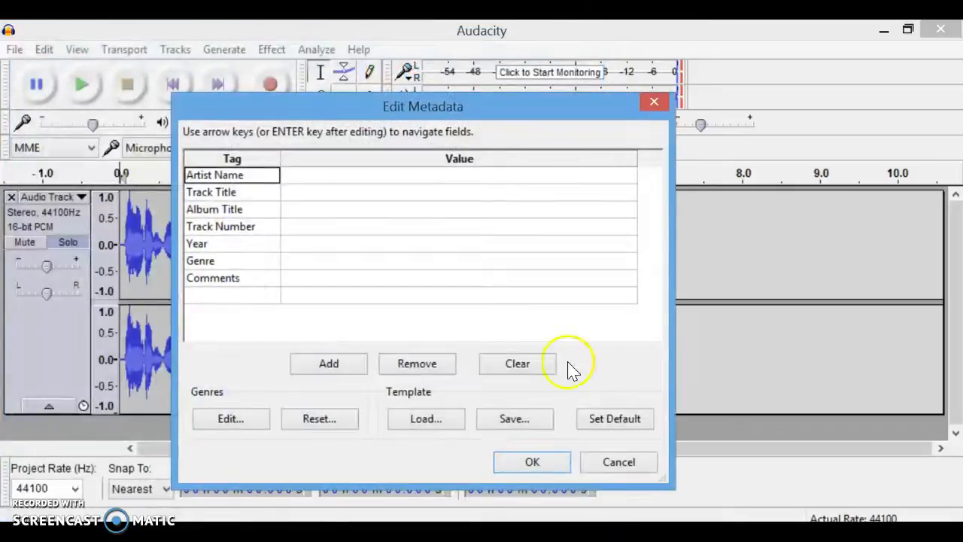
left_click(532, 462)
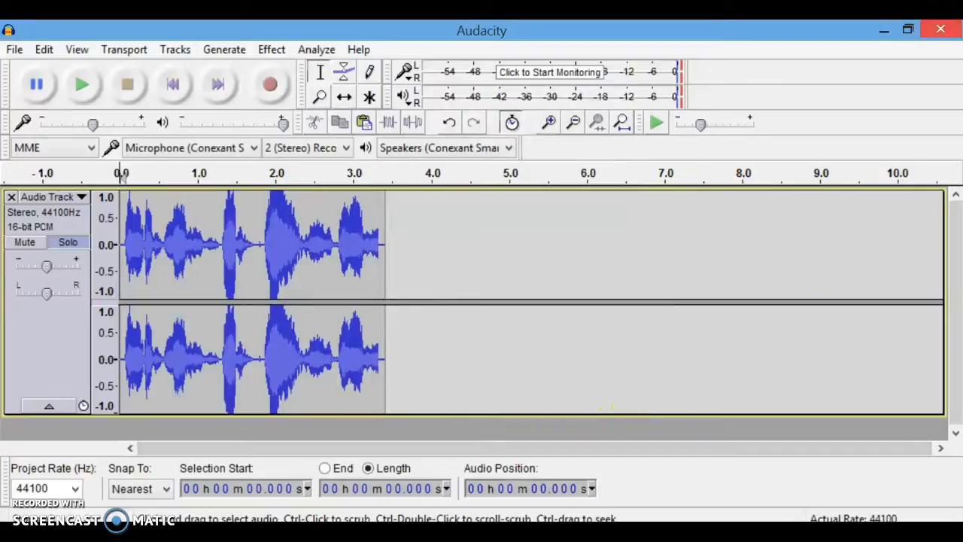
Switch to the file explorer, open the 16-17 Audio > T1 folder, and play the exported minors file.
left_click(882, 34)
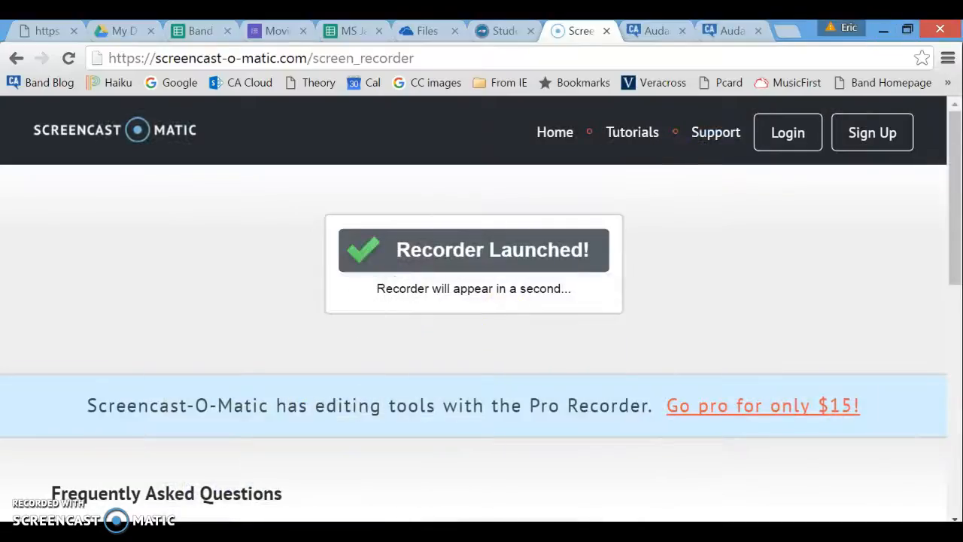
key("alt+Tab")
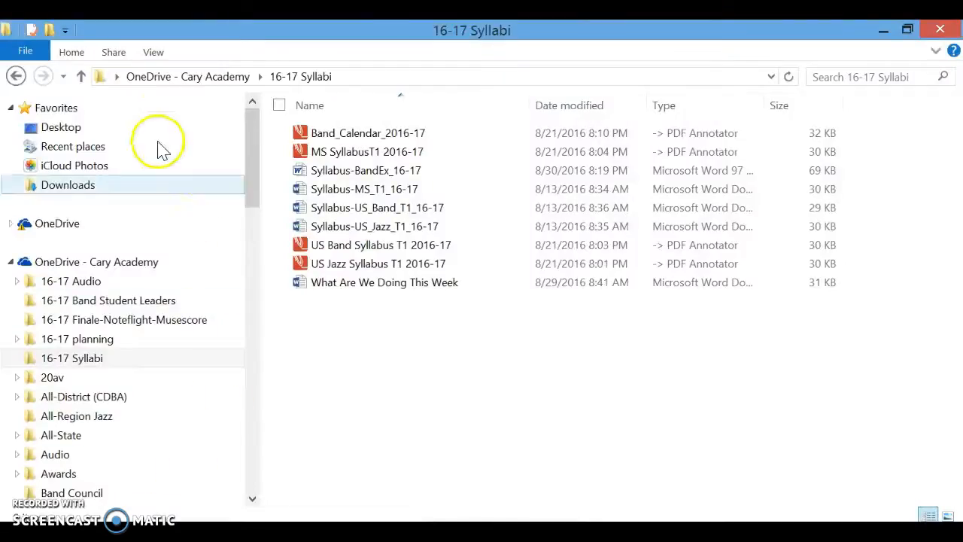
left_click(85, 281)
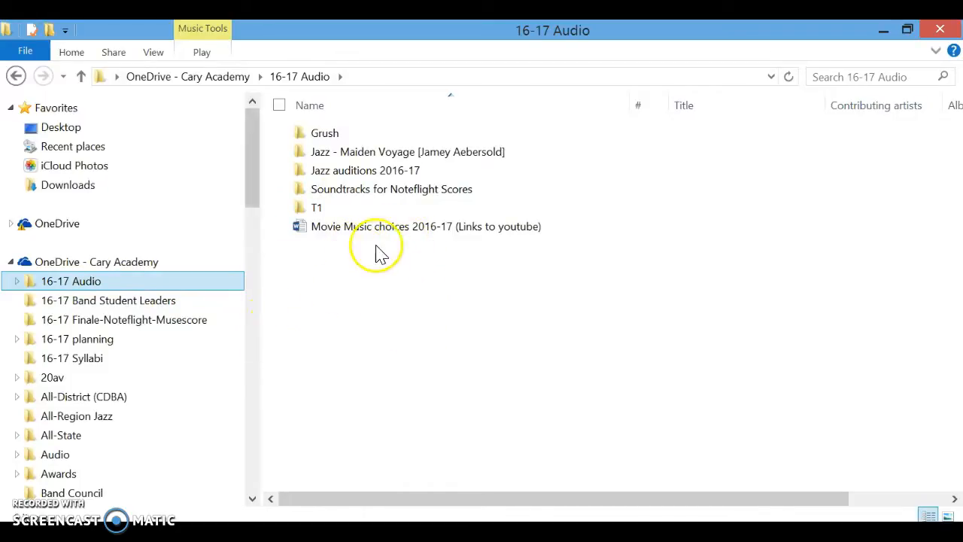
double_click(346, 210)
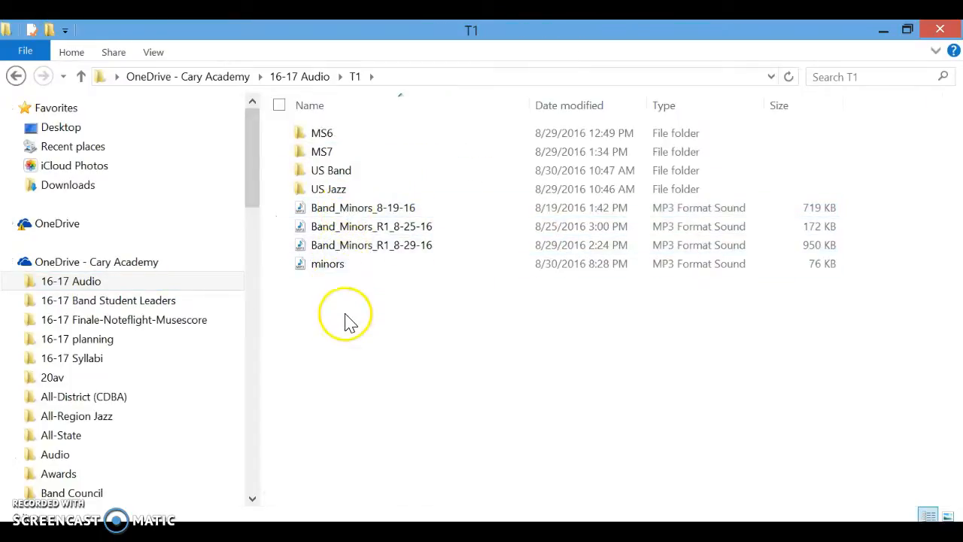
left_click(336, 271)
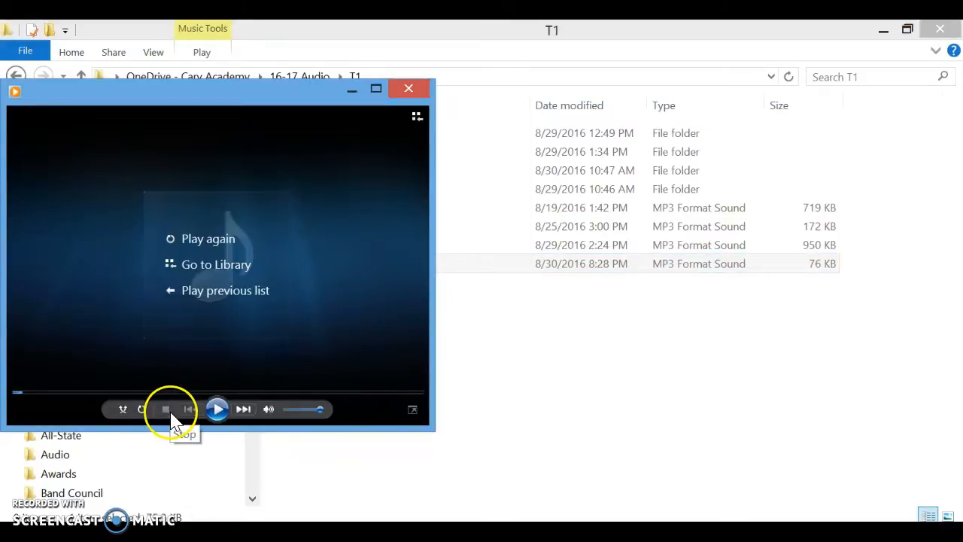
left_click(406, 92)
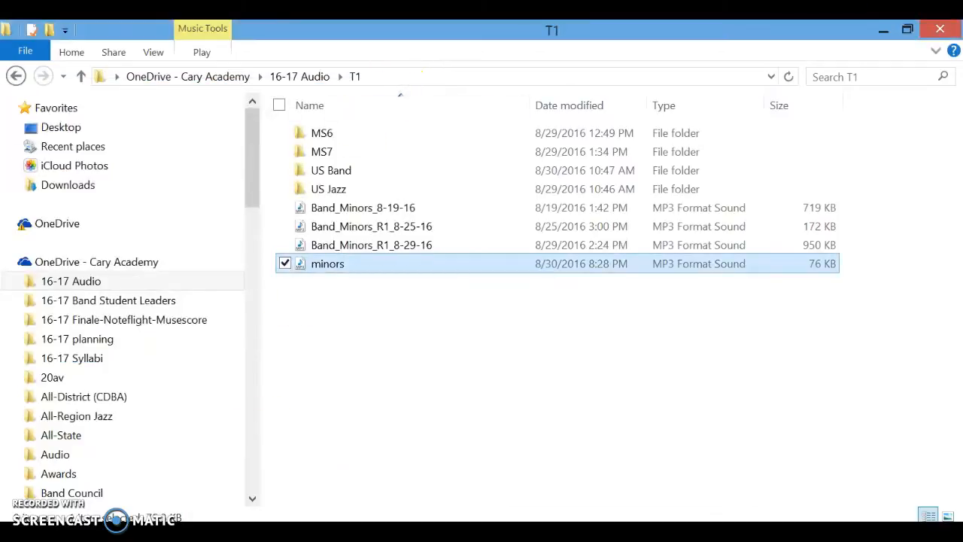